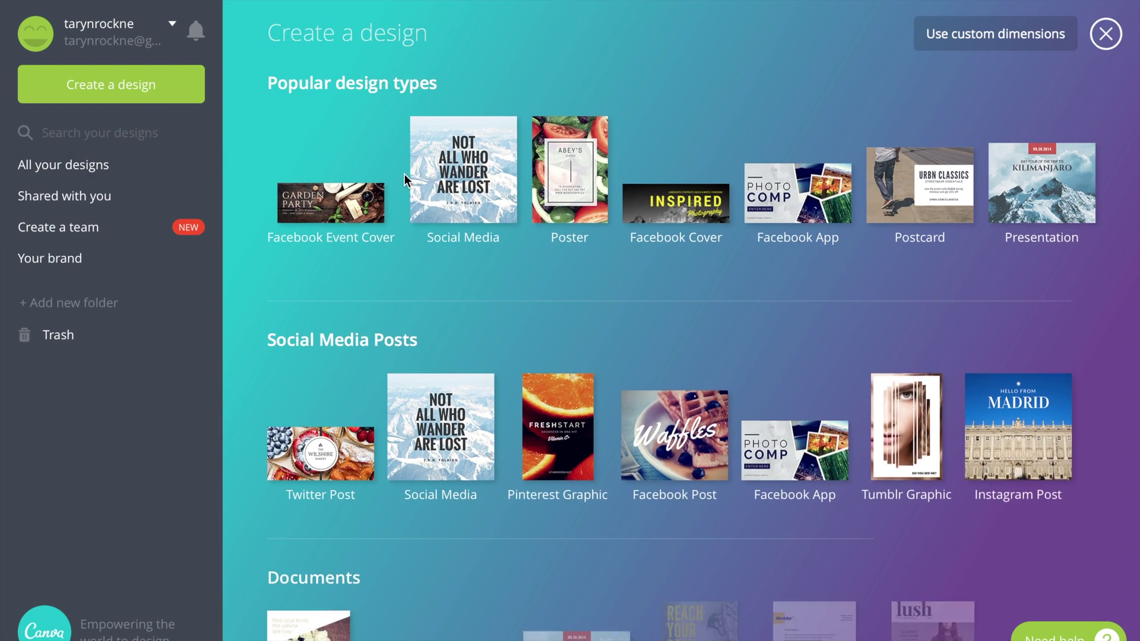
scroll(406, 181, down, 3)
- Scroll the Create a design list to locate the Facebook Event Cover type
scroll(406, 181, up, 10)
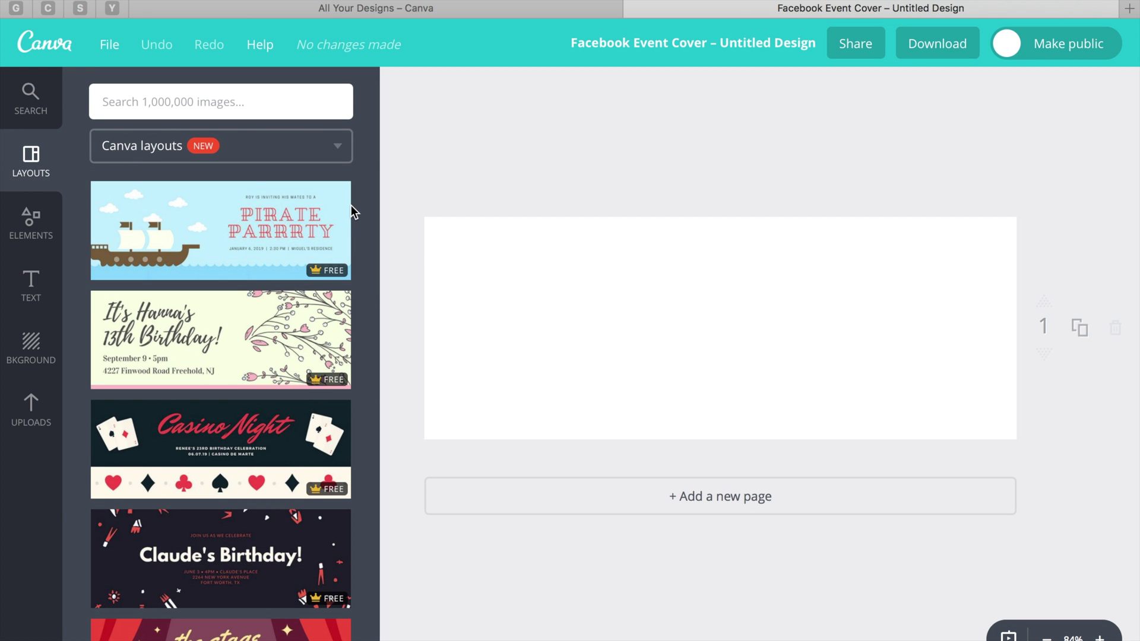
- Scroll through the layout templates, then switch the side panel to Elements categories
scroll(276, 333, down, 1)
scroll(277, 333, down, 10)
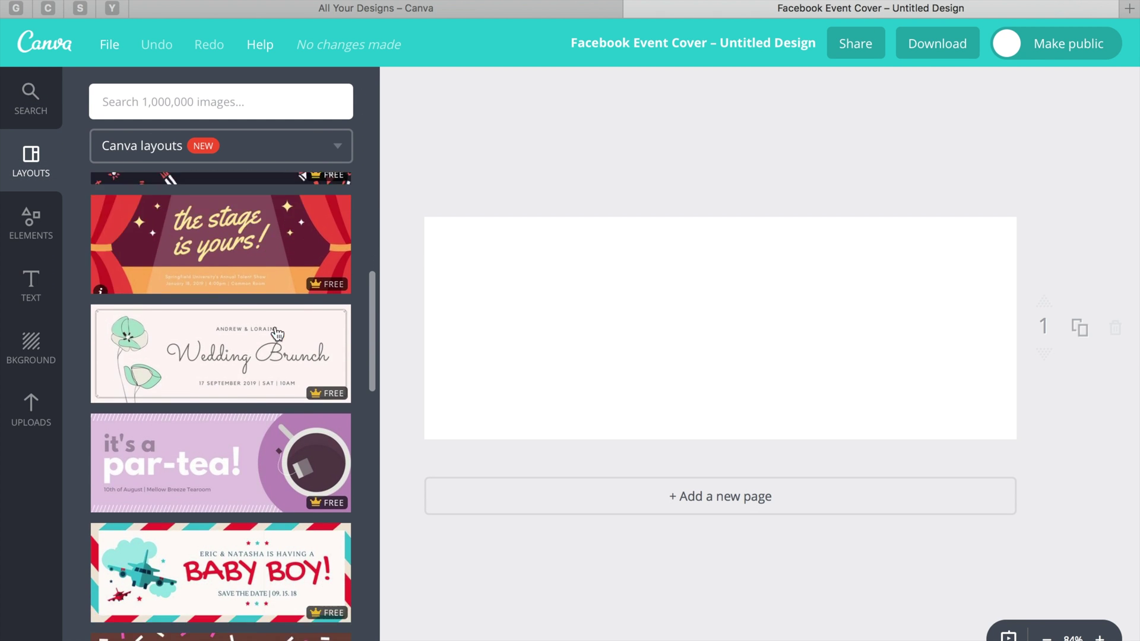
scroll(277, 334, down, 4)
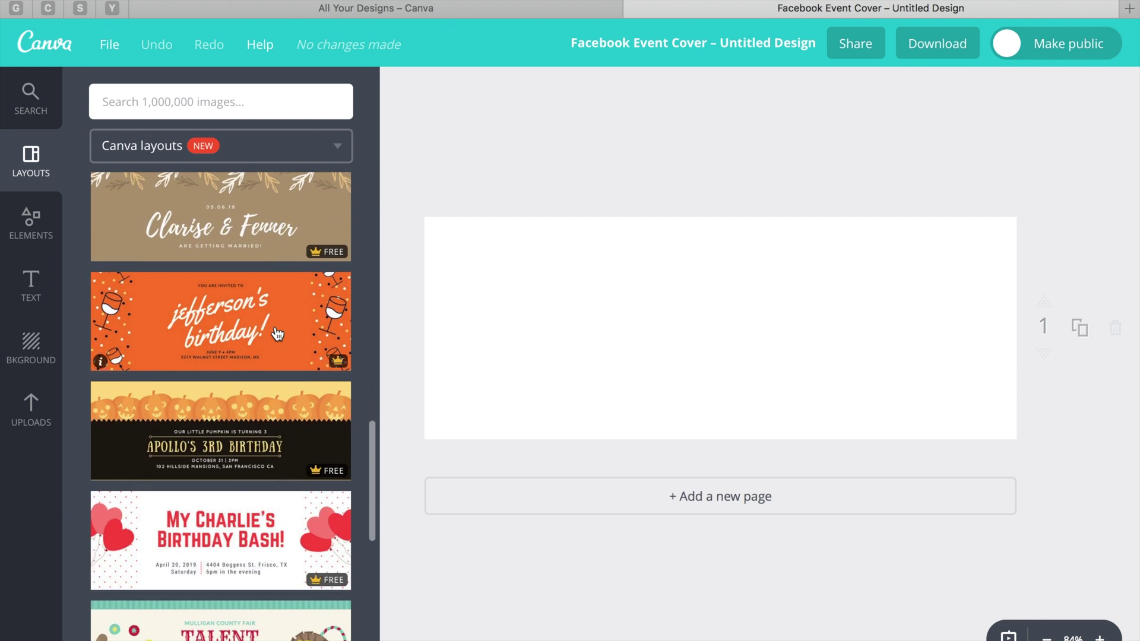
scroll(277, 334, down, 8)
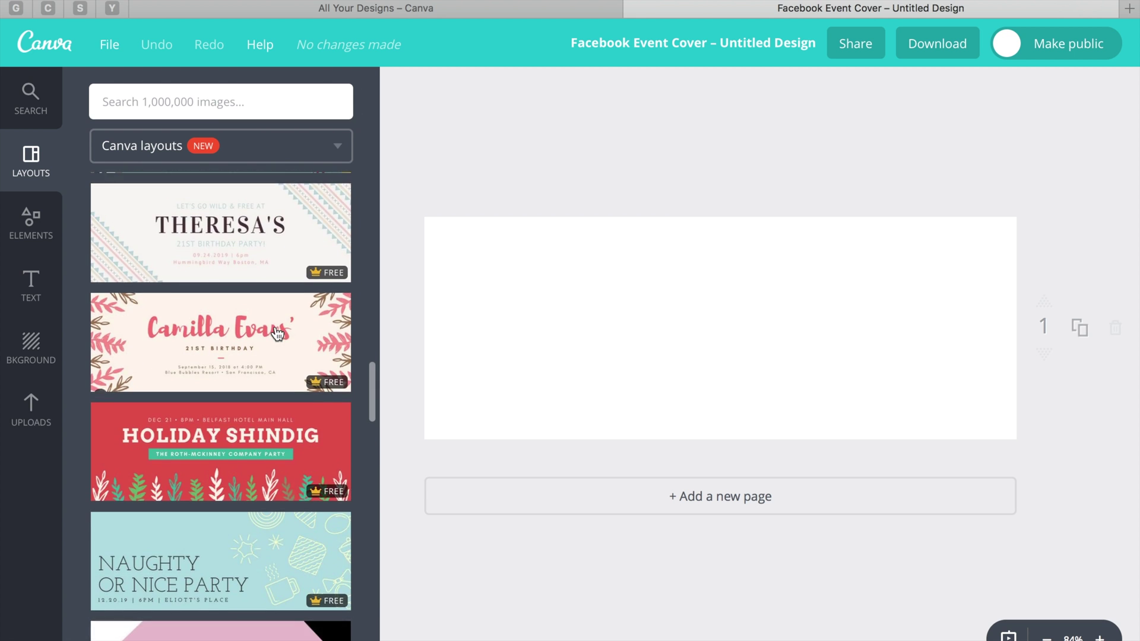
scroll(277, 334, down, 2)
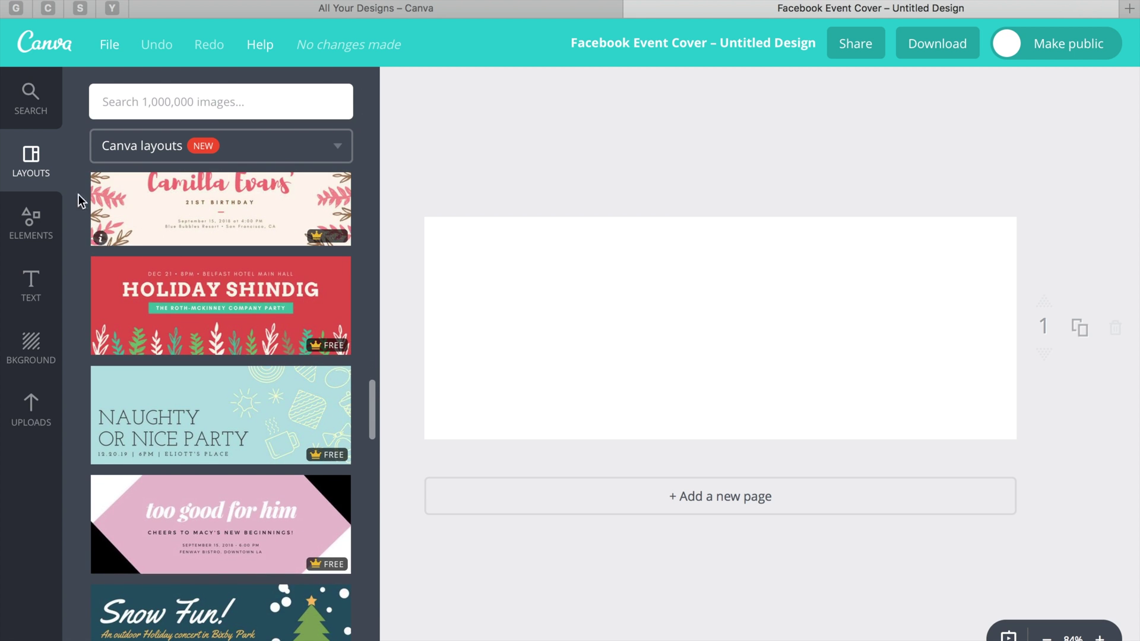
click(40, 237)
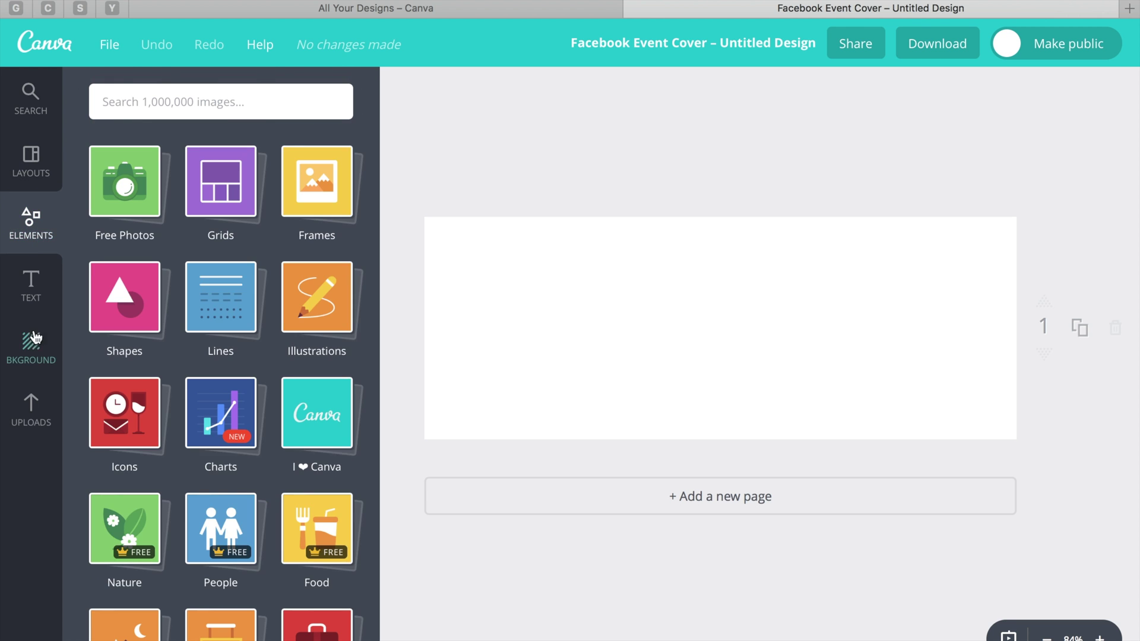
- Fill the cover background with dark grey, then browse the Frames element collection
click(33, 345)
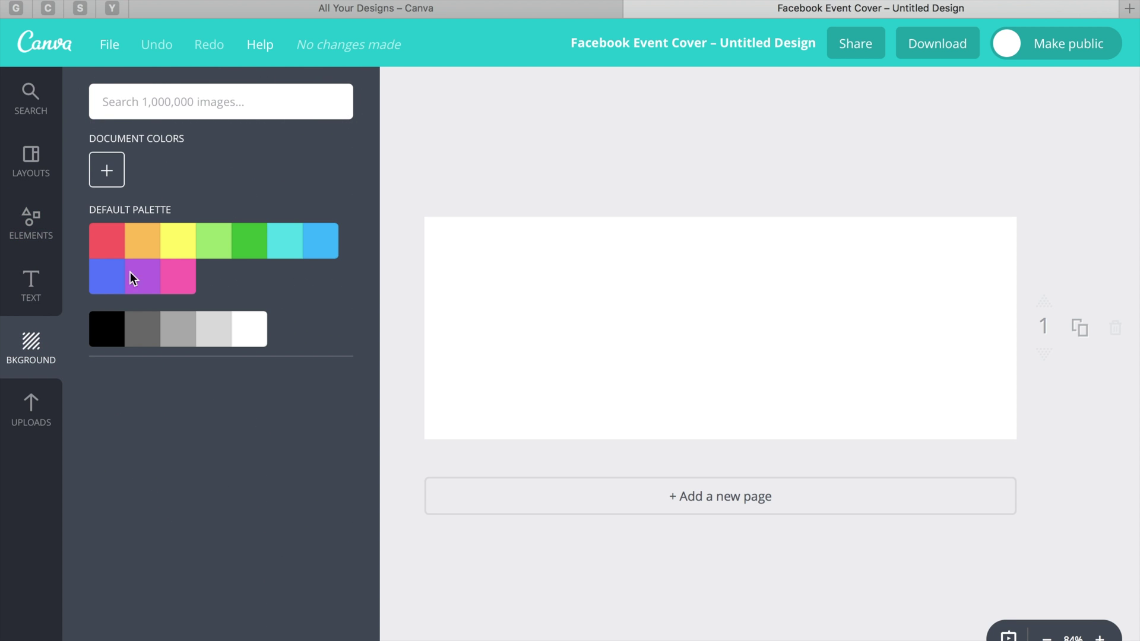
click(136, 330)
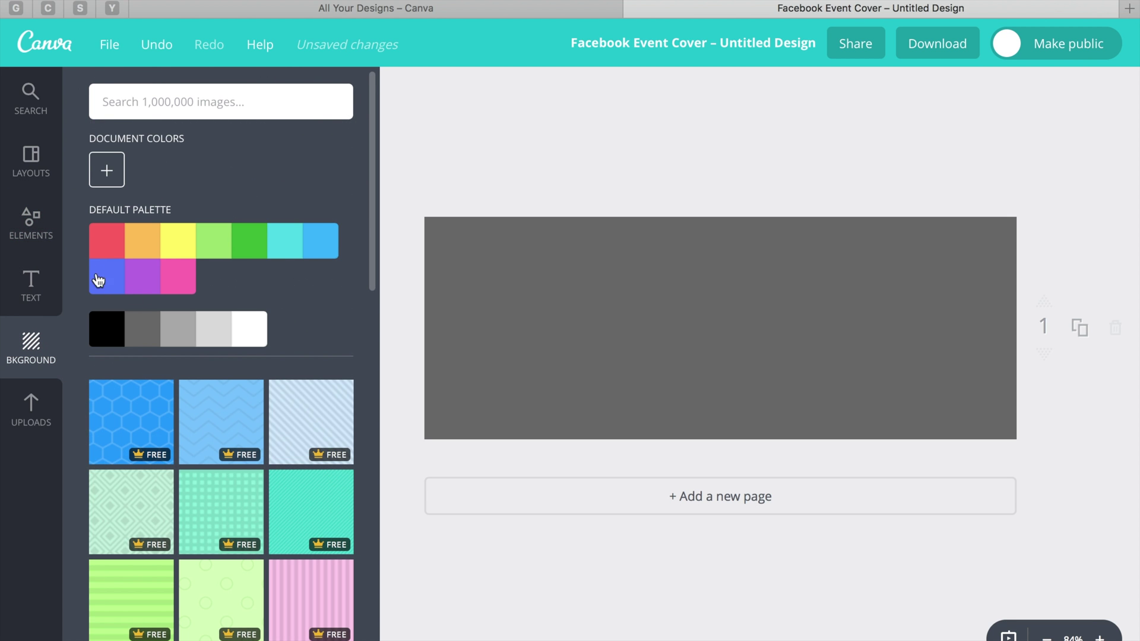
click(31, 230)
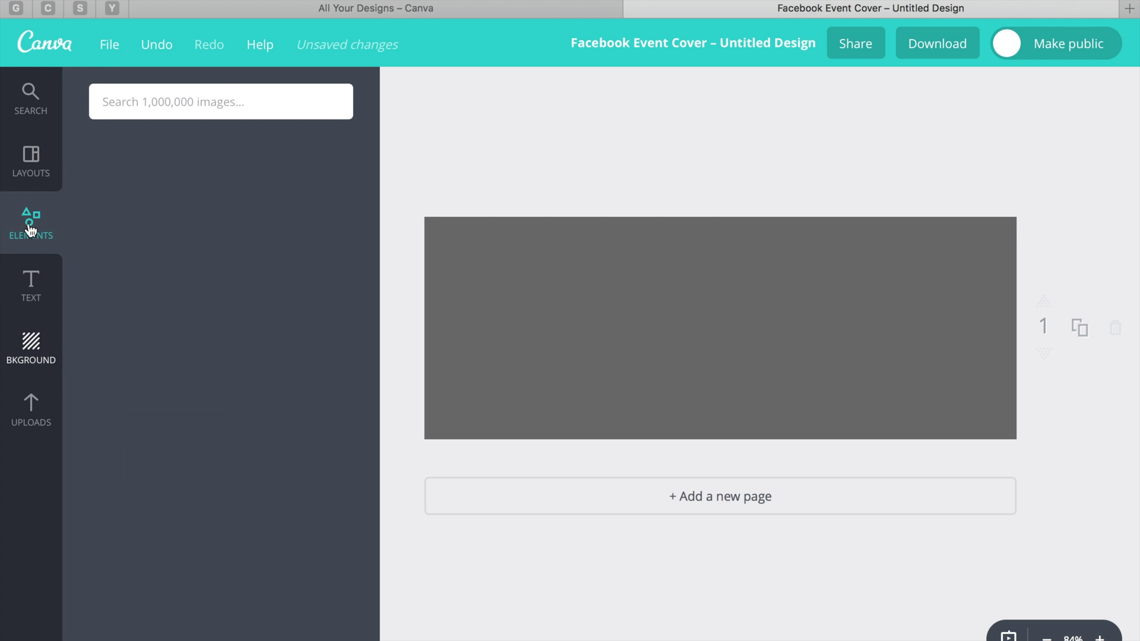
click(317, 181)
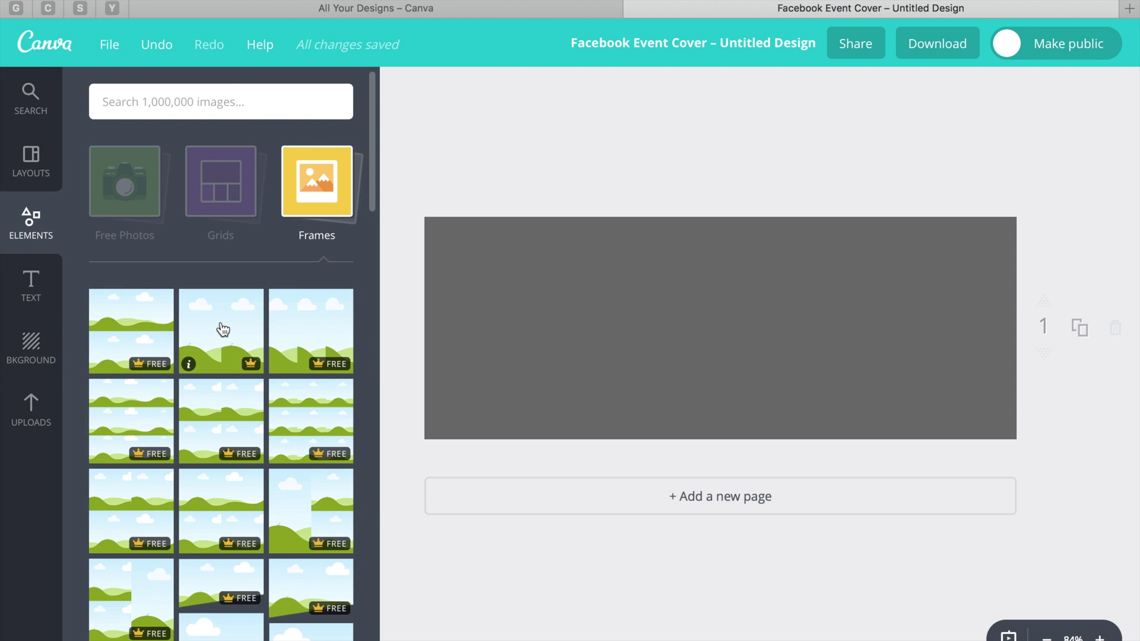
scroll(221, 326, down, 5)
scroll(244, 455, down, 5)
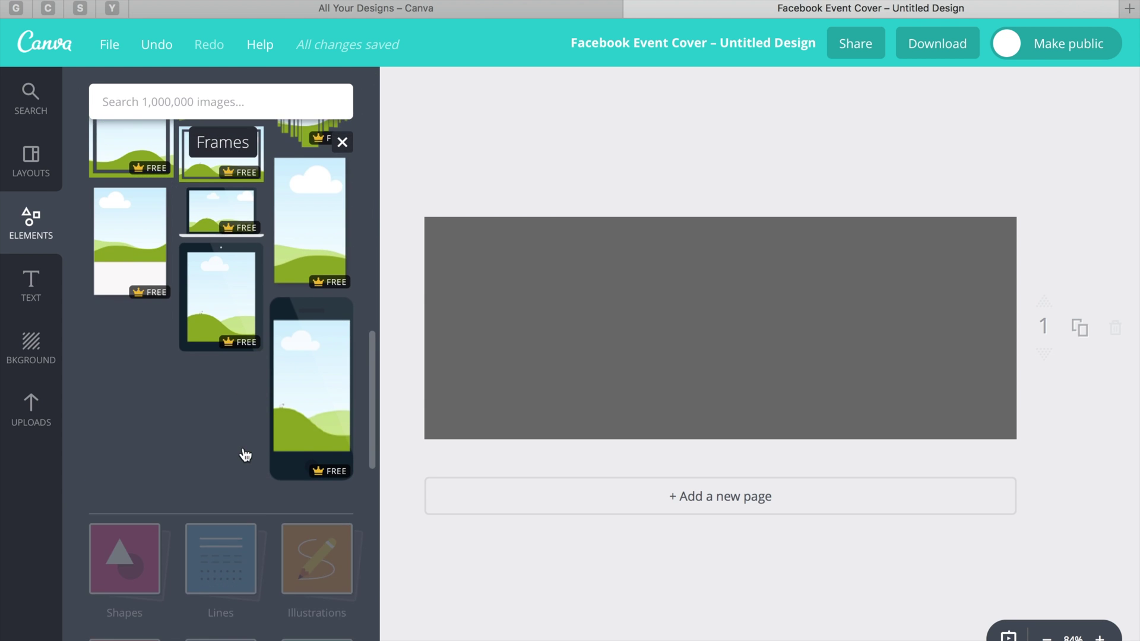
scroll(244, 455, down, 5)
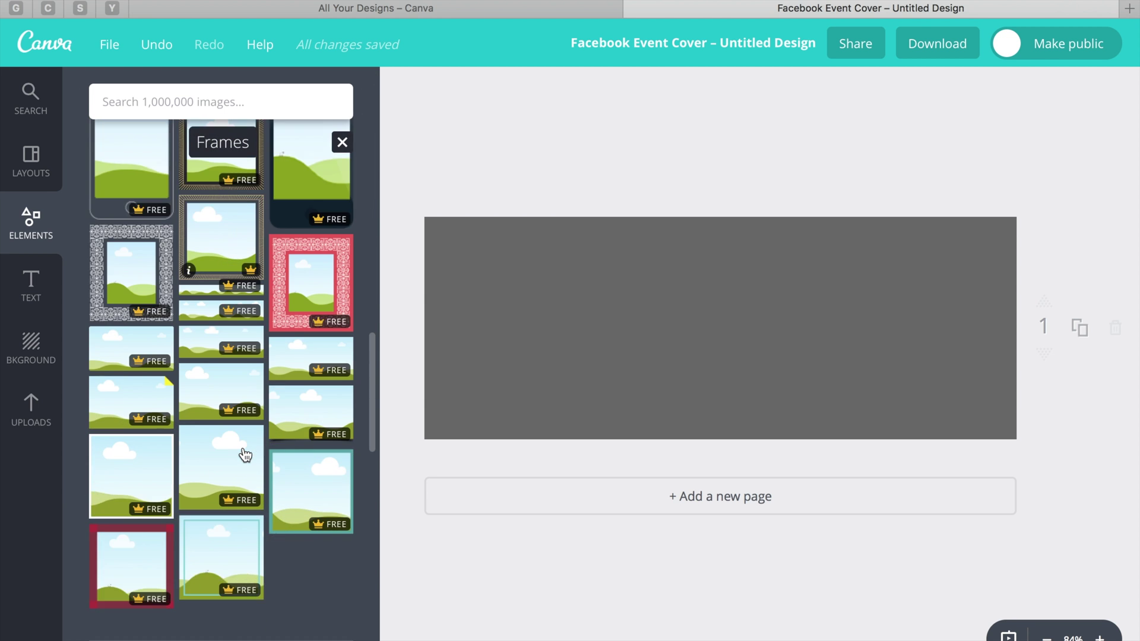
scroll(244, 455, down, 6)
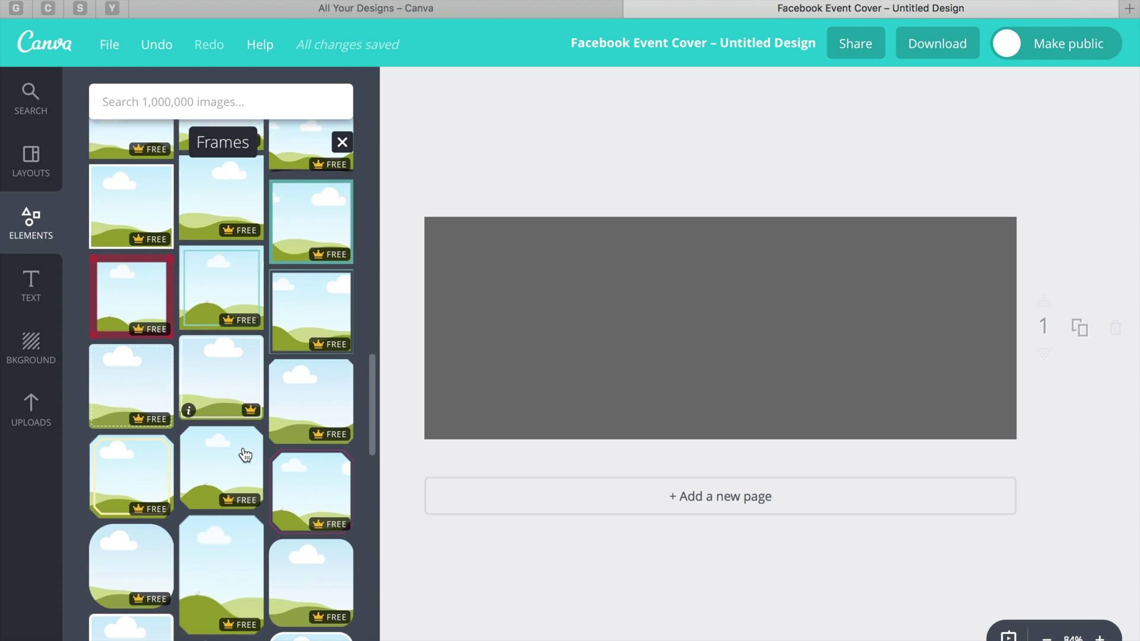
scroll(245, 455, down, 2)
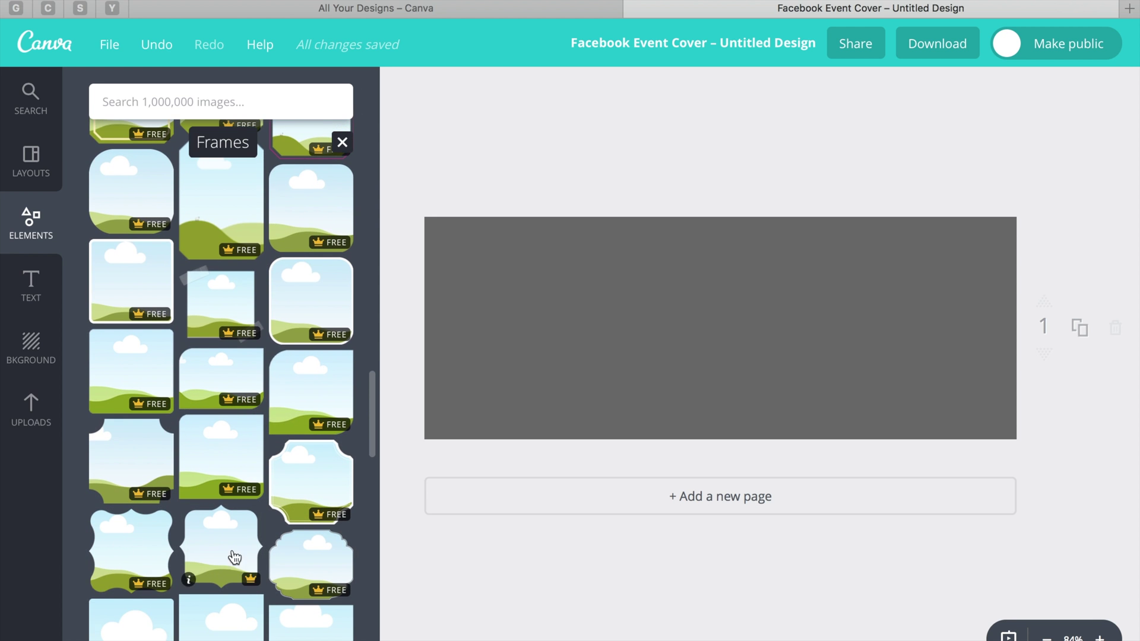
- Add a bracket-shaped frame, shrink it, and move it to the cover's left edge
click(110, 551)
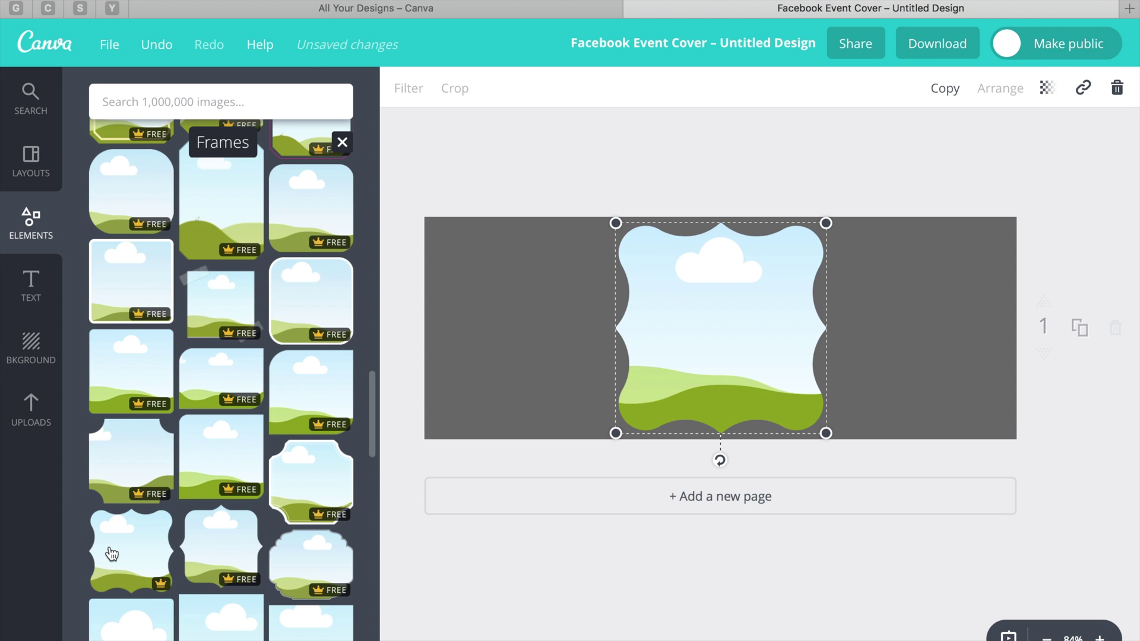
drag(835, 221, 775, 242)
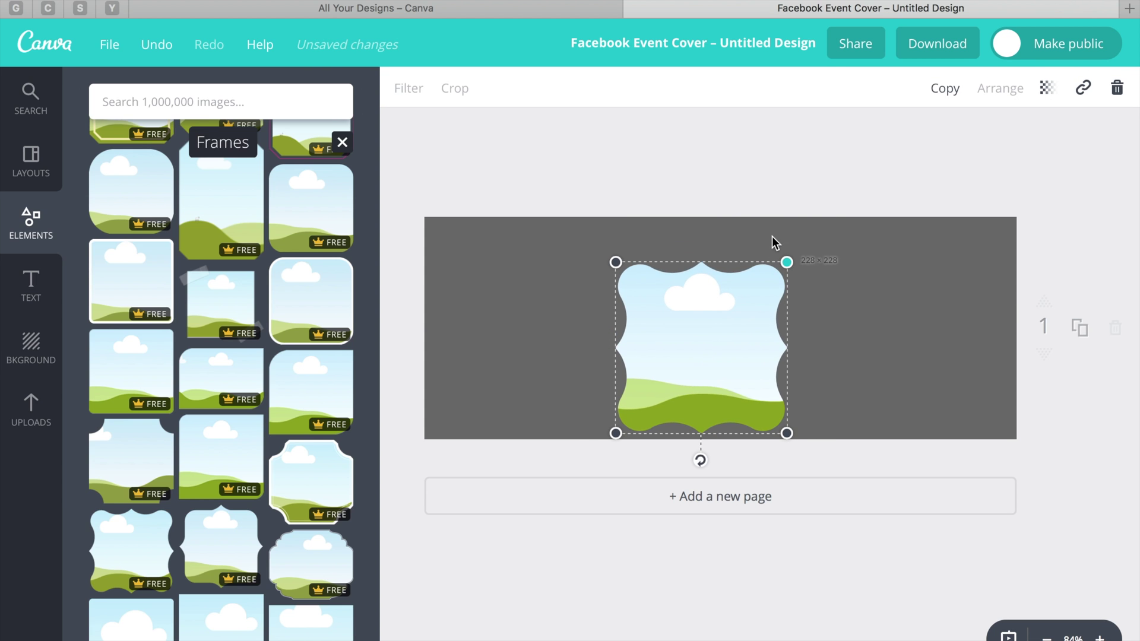
drag(685, 340, 509, 372)
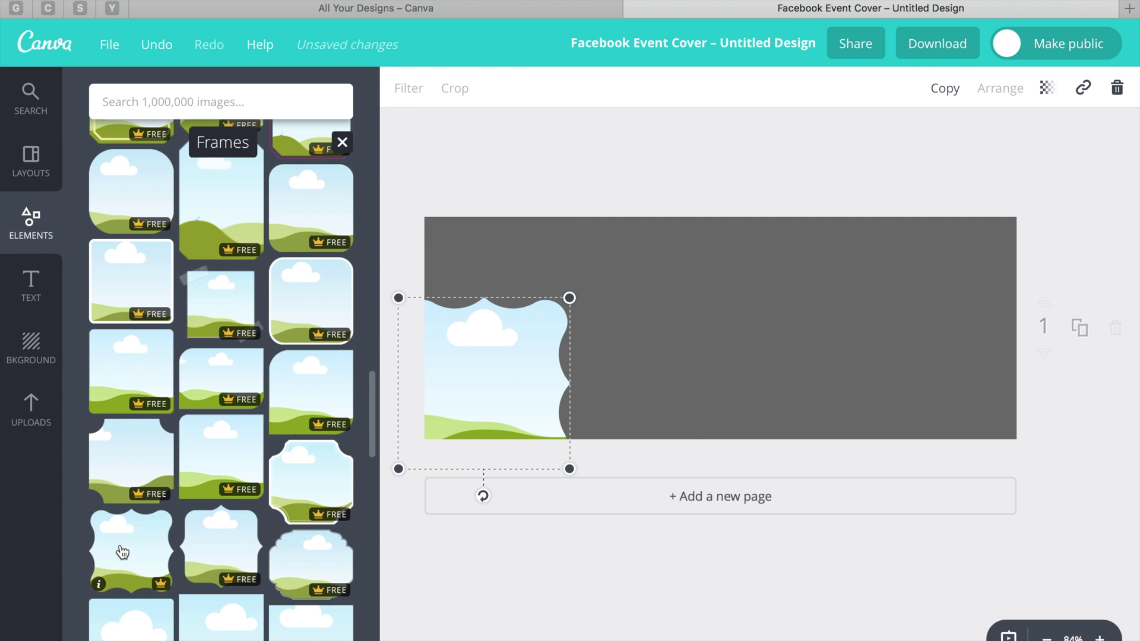
- Add a second bracket frame beside it and bring the left frame forward
drag(219, 546, 624, 295)
click(483, 354)
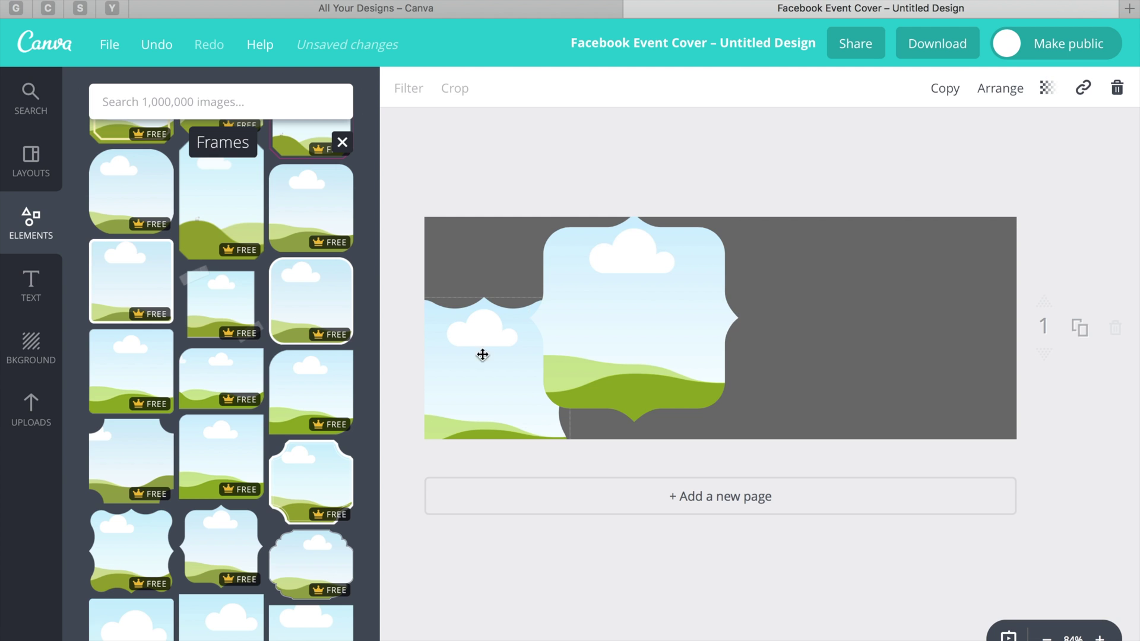
click(463, 321)
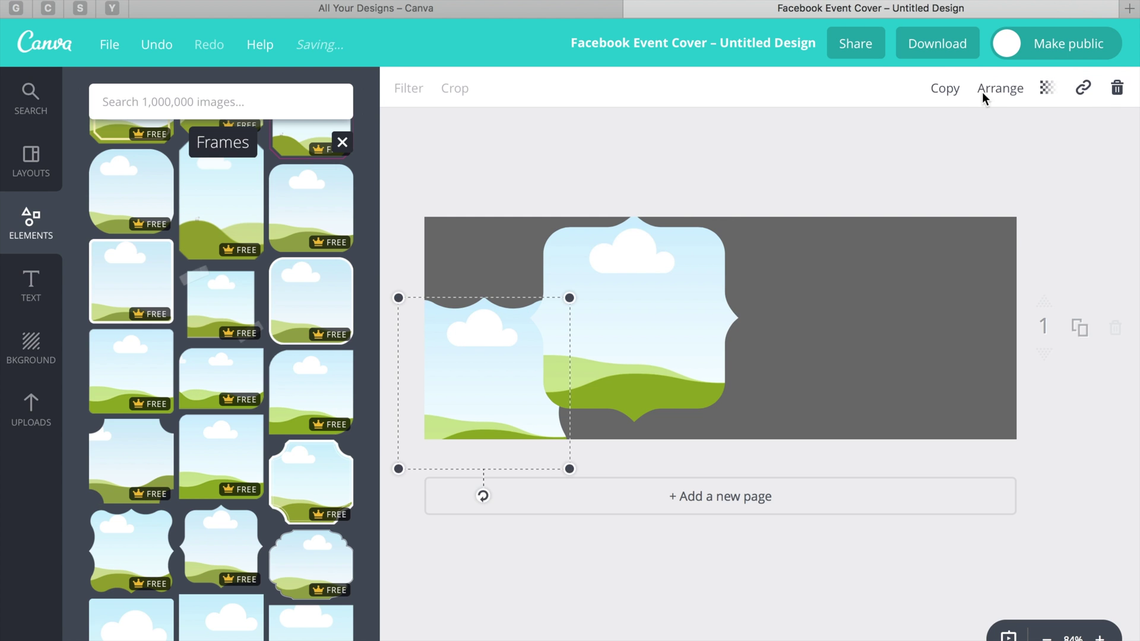
click(1003, 89)
click(989, 142)
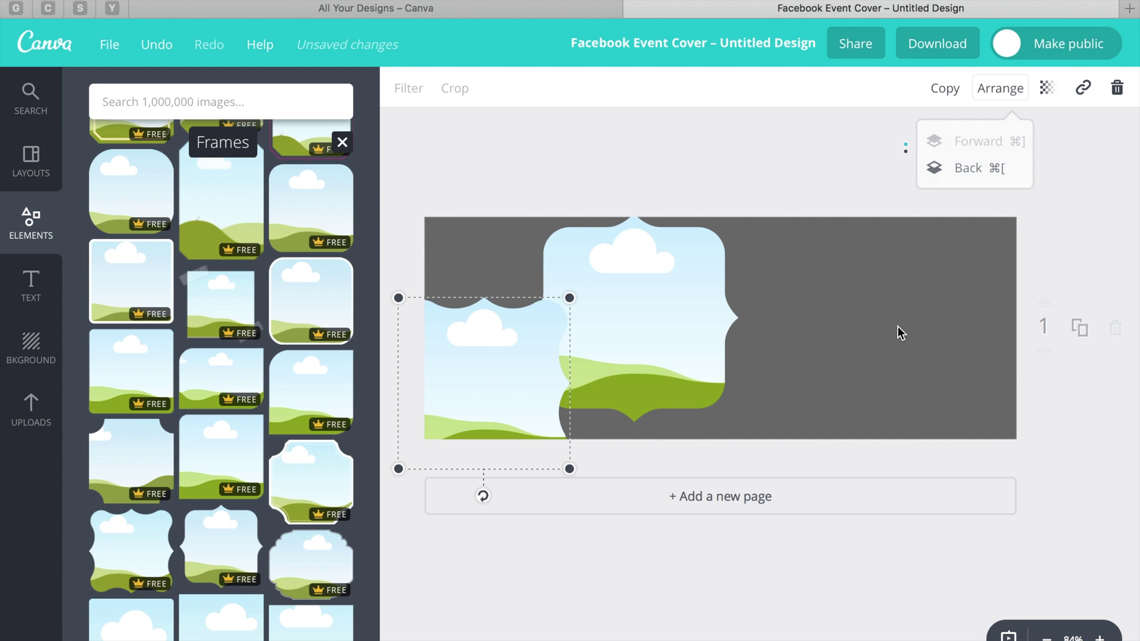
- Drop the couple photo into the left frame and the pink-sweater photo into the right
click(29, 416)
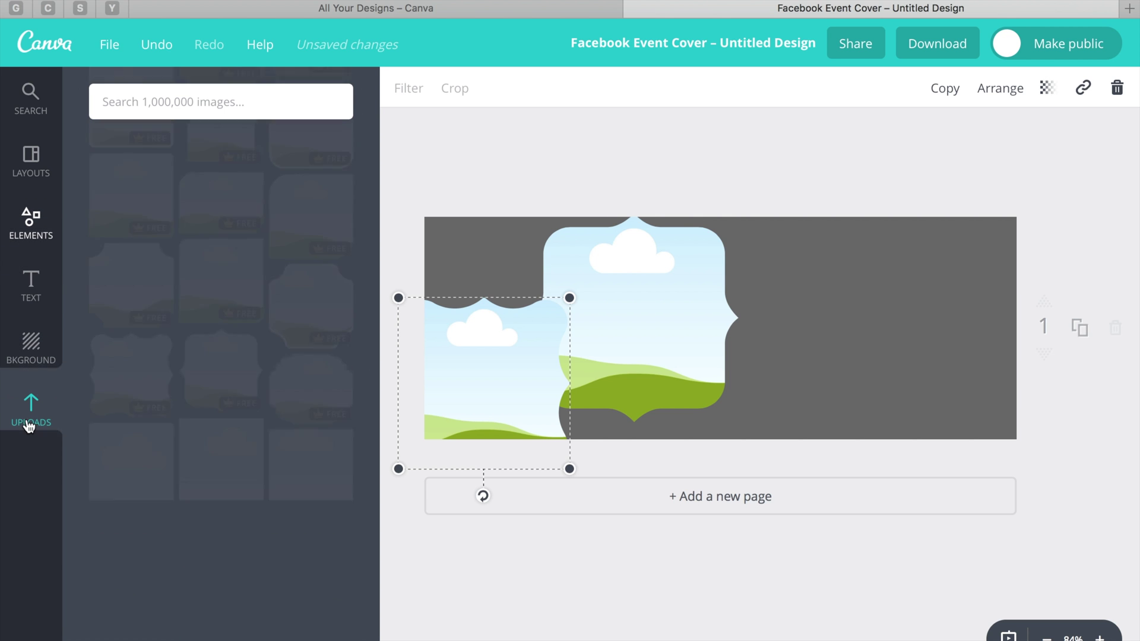
scroll(221, 461, down, 3)
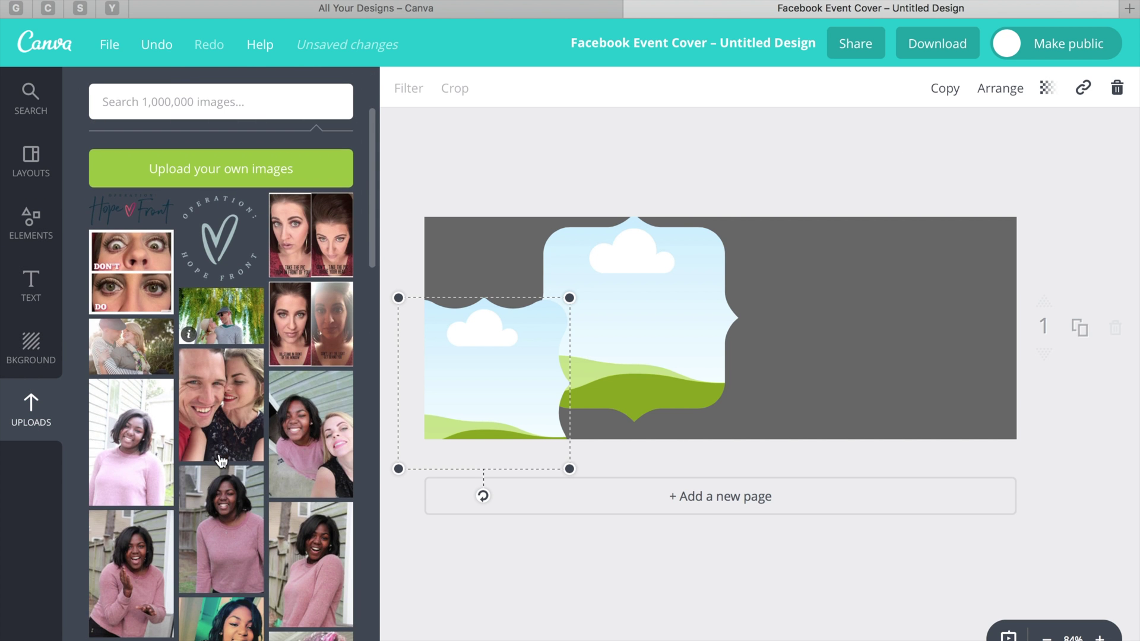
drag(221, 415, 467, 380)
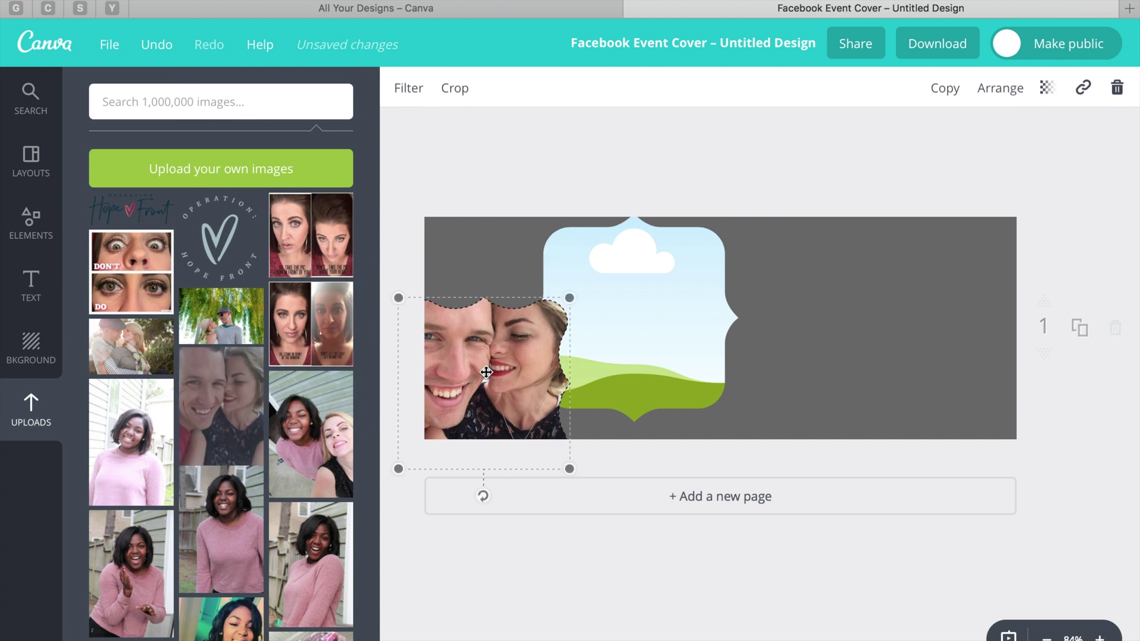
drag(223, 516, 628, 310)
click(487, 279)
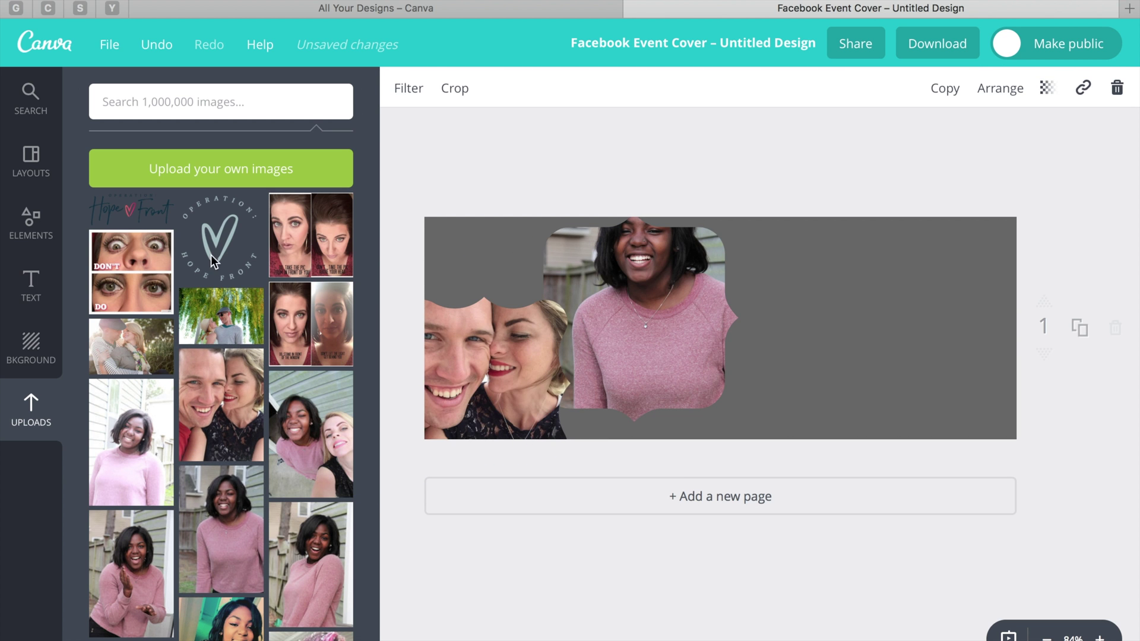
click(39, 291)
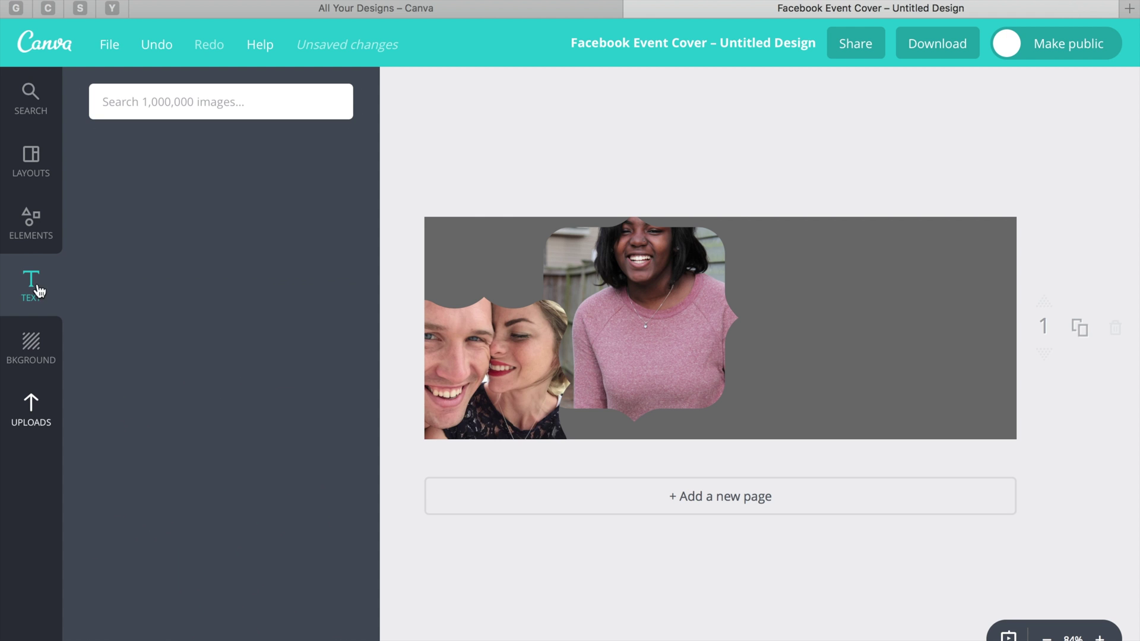
- Shift the pink-sweater photo down inside its frame and confirm the crop
click(659, 281)
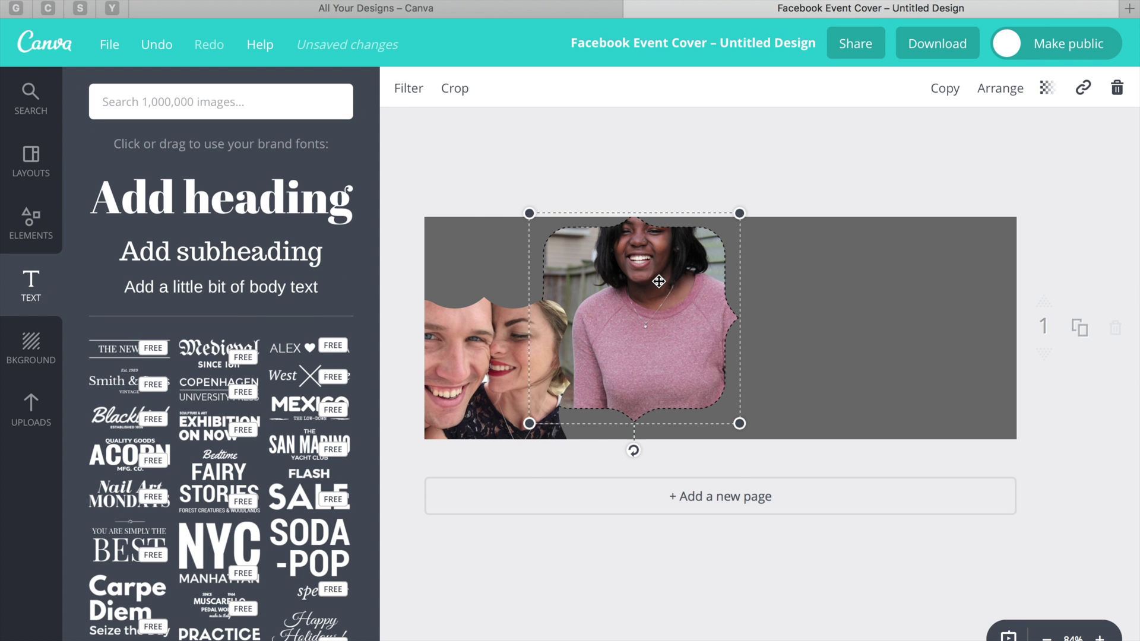
double_click(659, 281)
drag(654, 274, 653, 309)
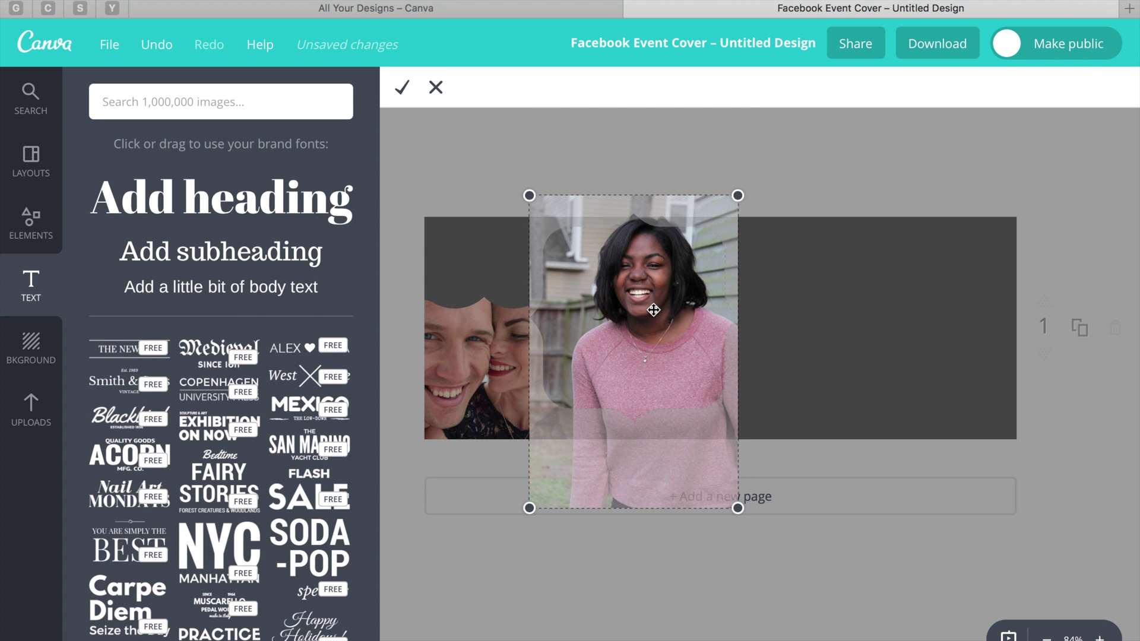
click(404, 89)
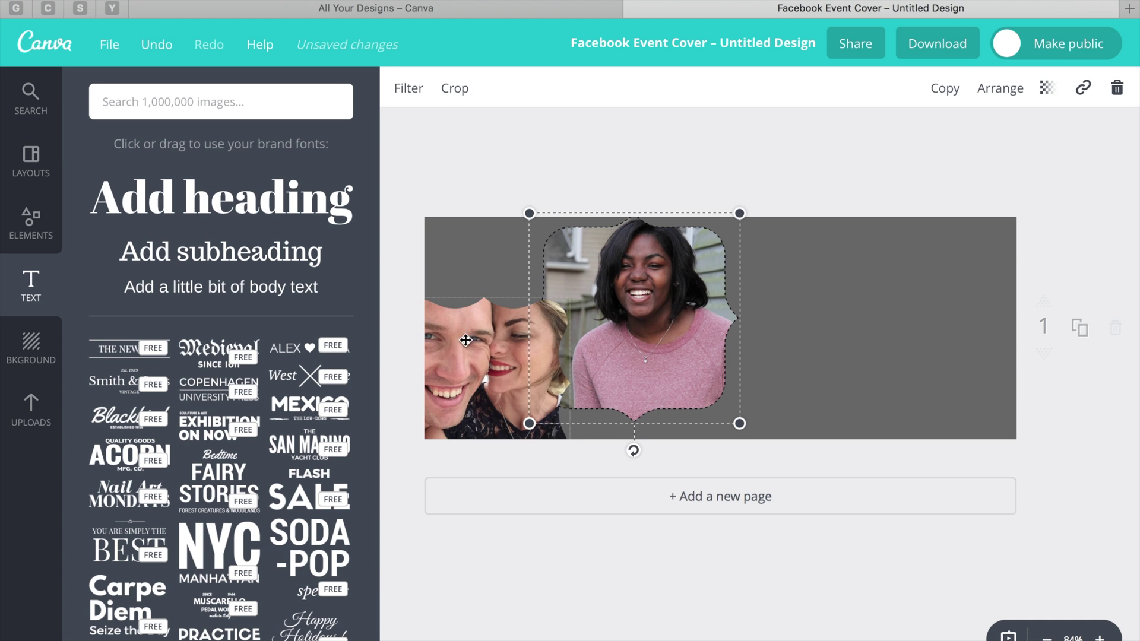
- Nudge both framed photos slightly up and to the right
drag(469, 345, 496, 318)
drag(678, 297, 683, 288)
click(776, 311)
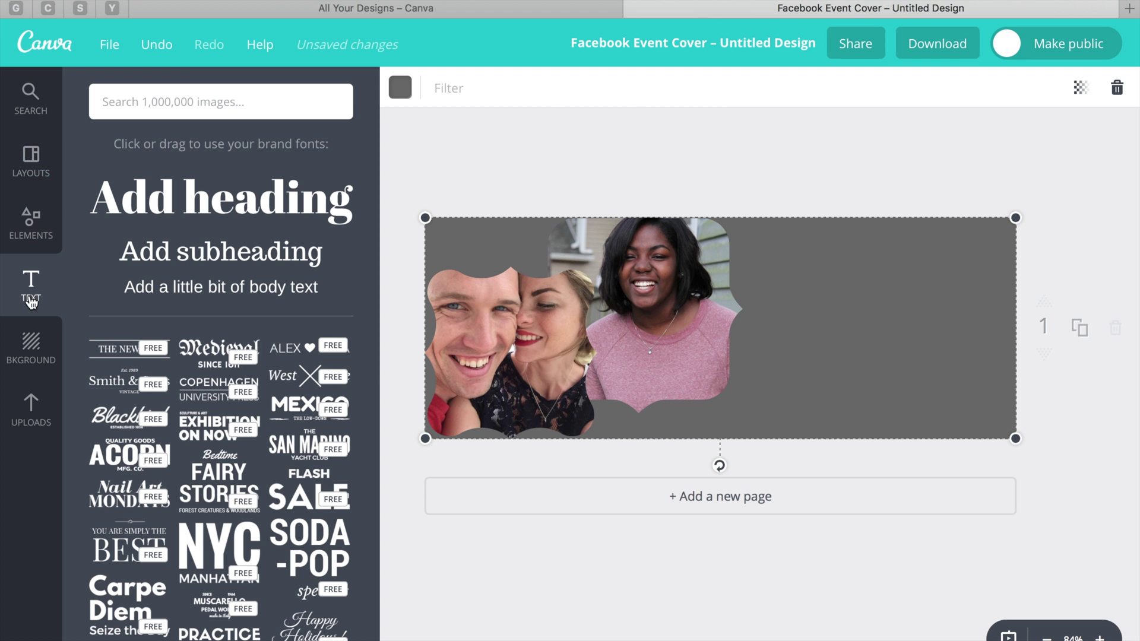
- Add a heading and change its text to 'Makeup'
click(172, 202)
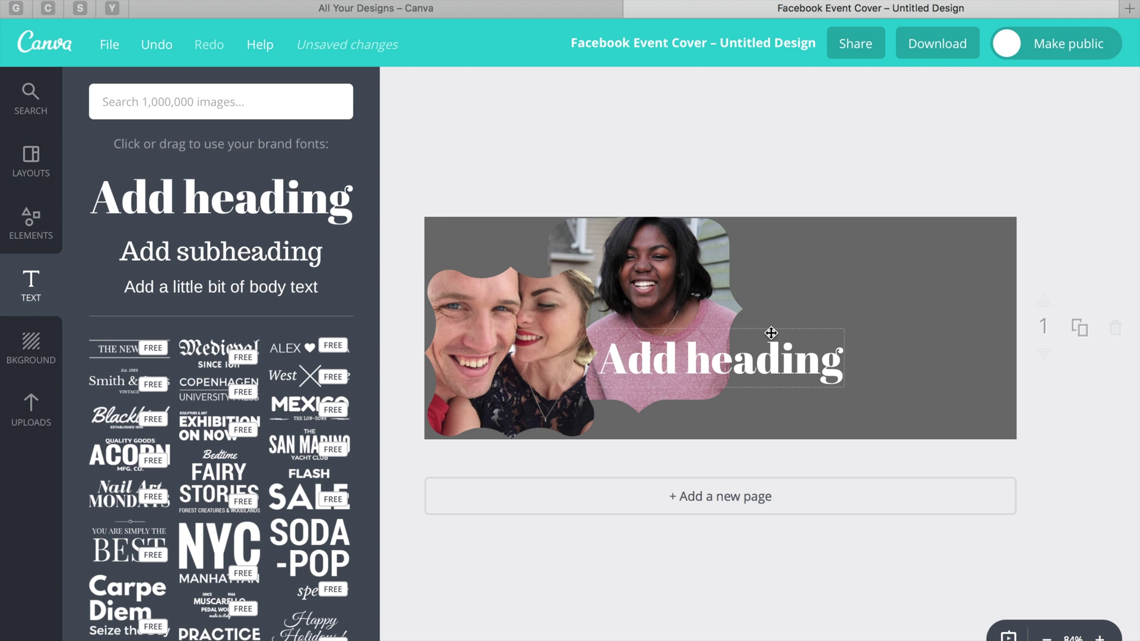
click(771, 333)
click(639, 371)
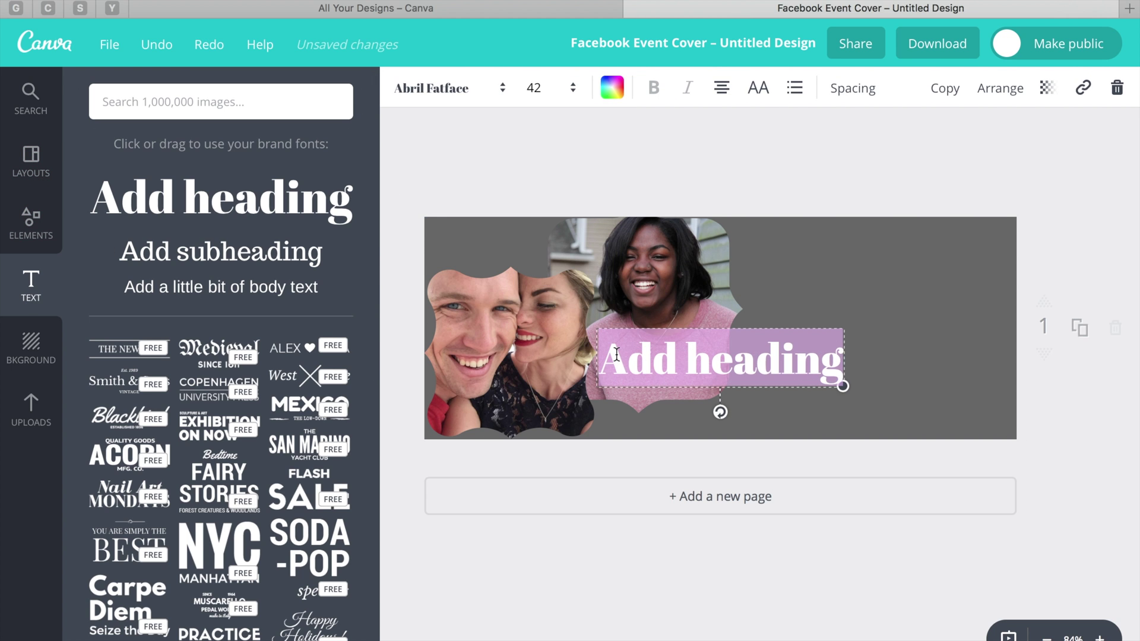
text(Make)
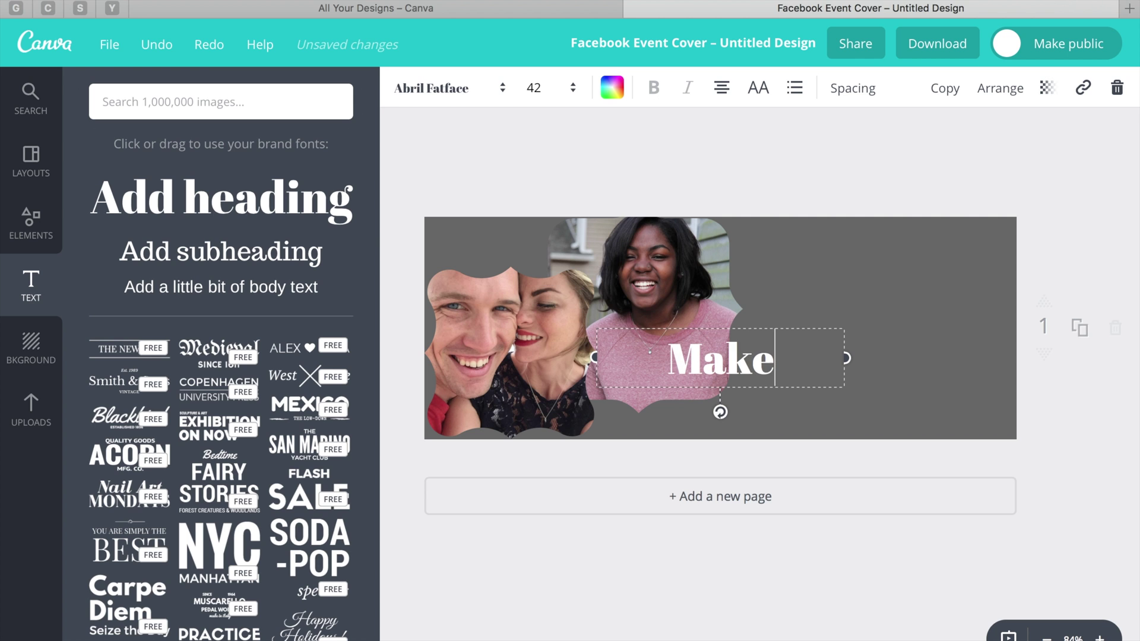
text(up)
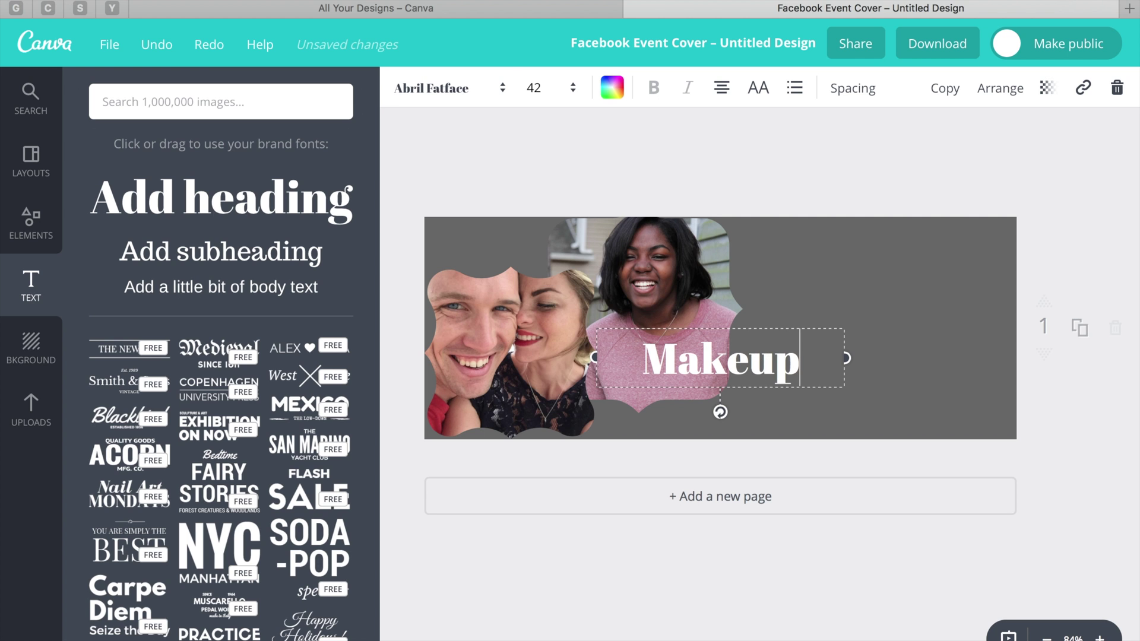
- Set the Makeup heading font to Brusher and move it to the upper right
click(458, 91)
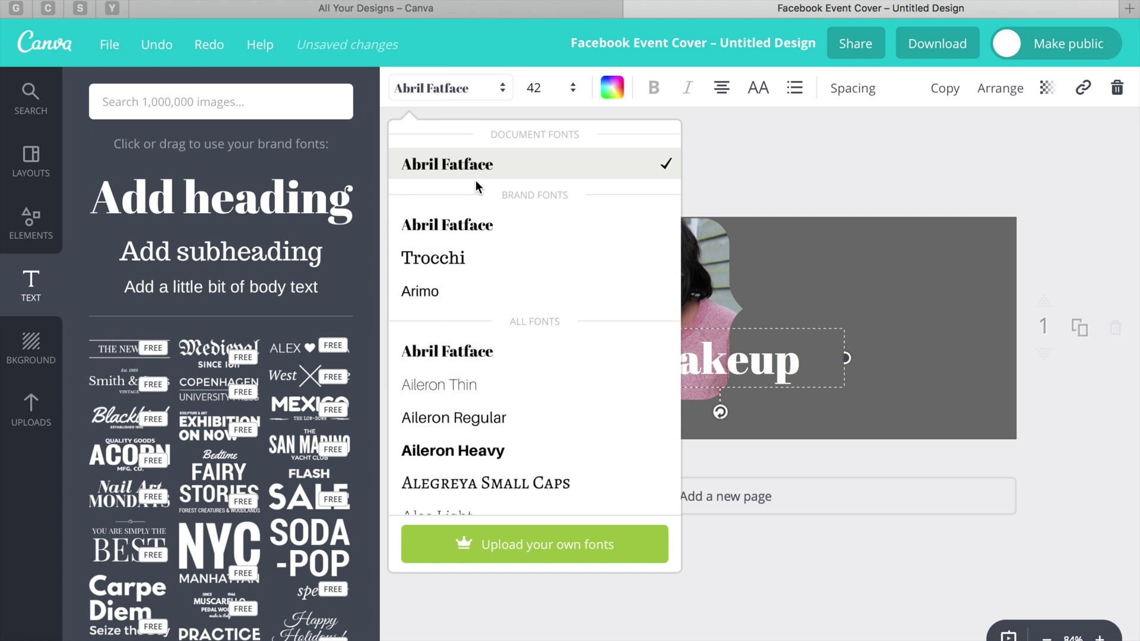
scroll(478, 246, down, 10)
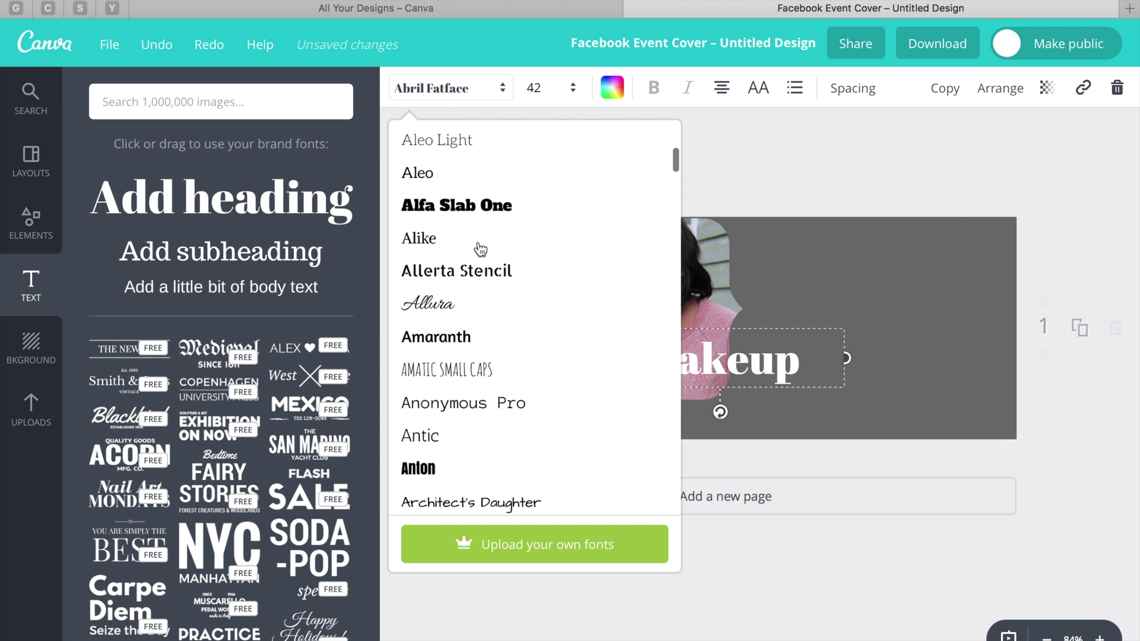
scroll(480, 248, down, 5)
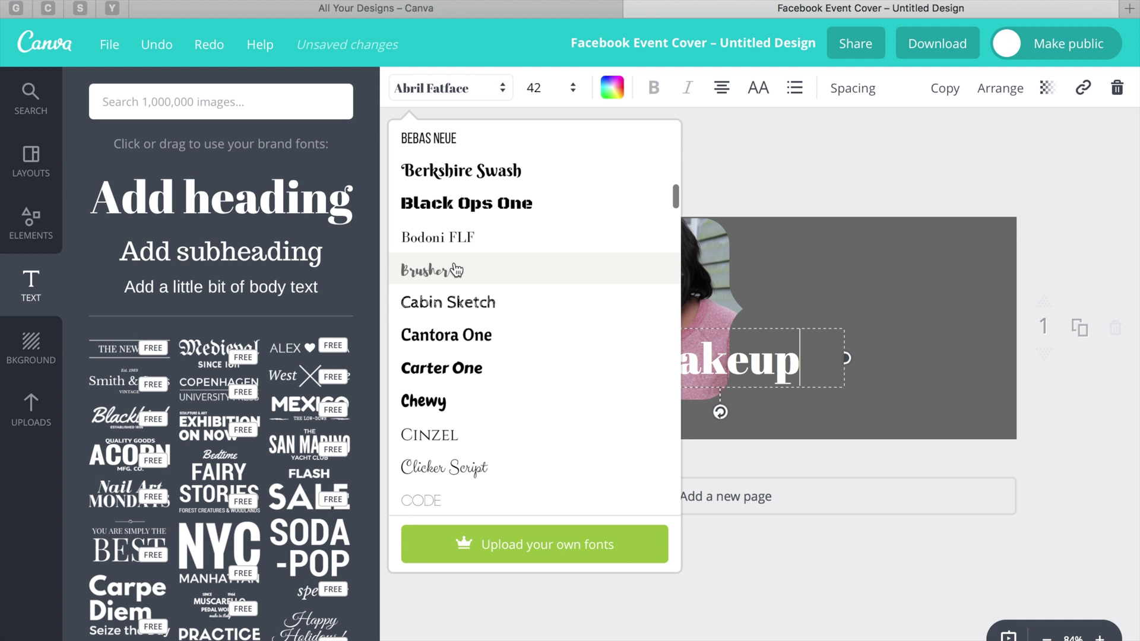
click(456, 270)
drag(743, 356, 859, 266)
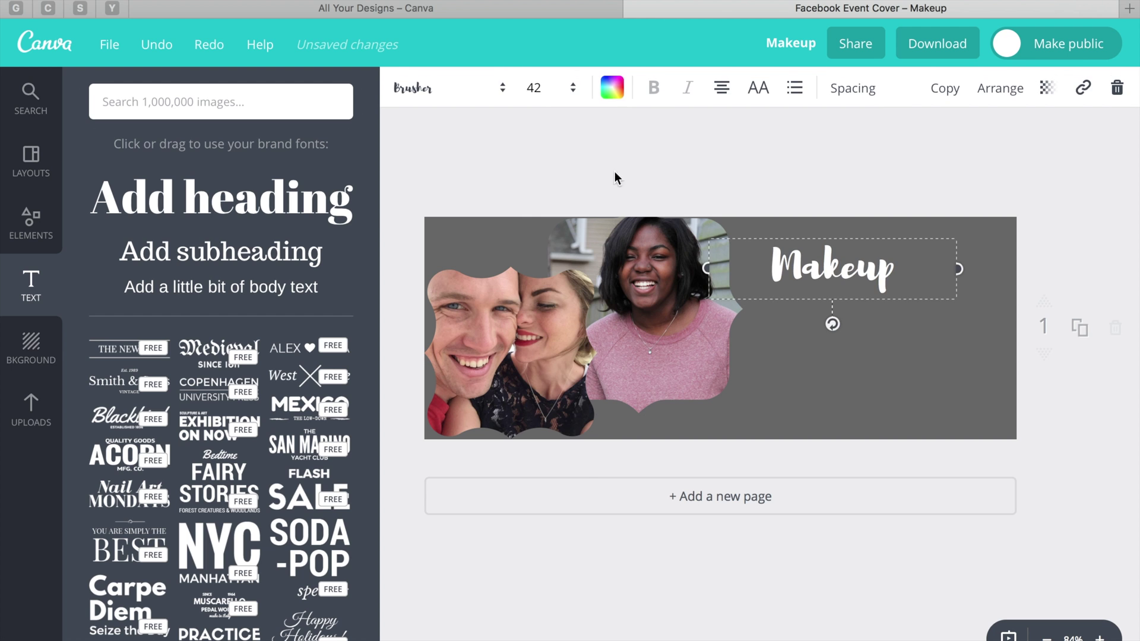
click(560, 95)
- Enlarge Makeup to size 56 and add a duplicate below it reading '&'
click(565, 386)
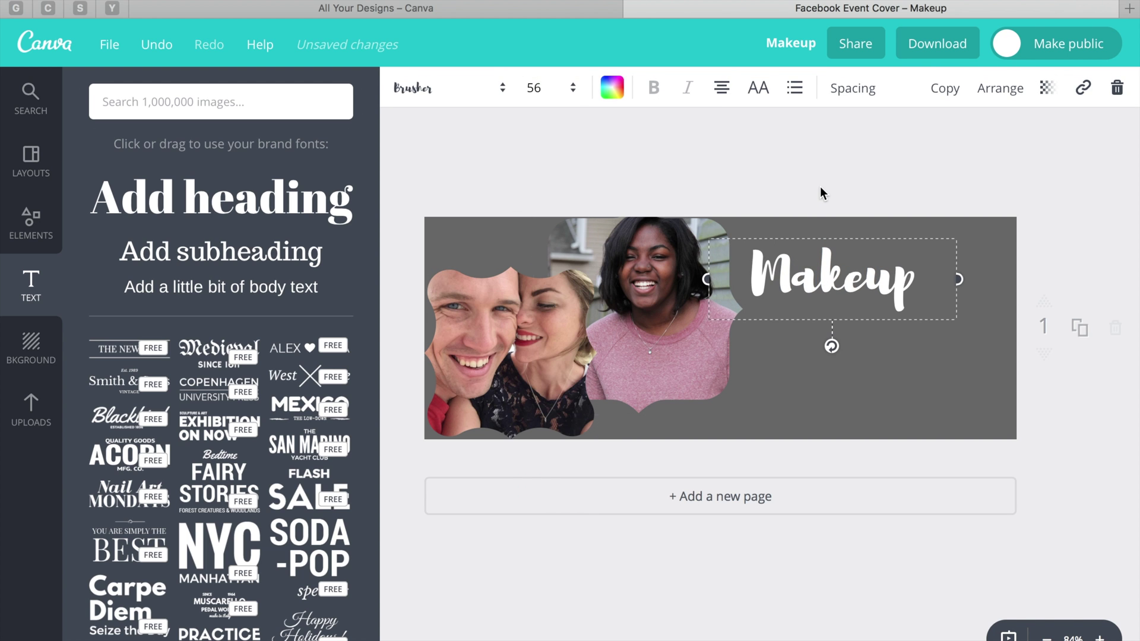
click(819, 184)
click(801, 284)
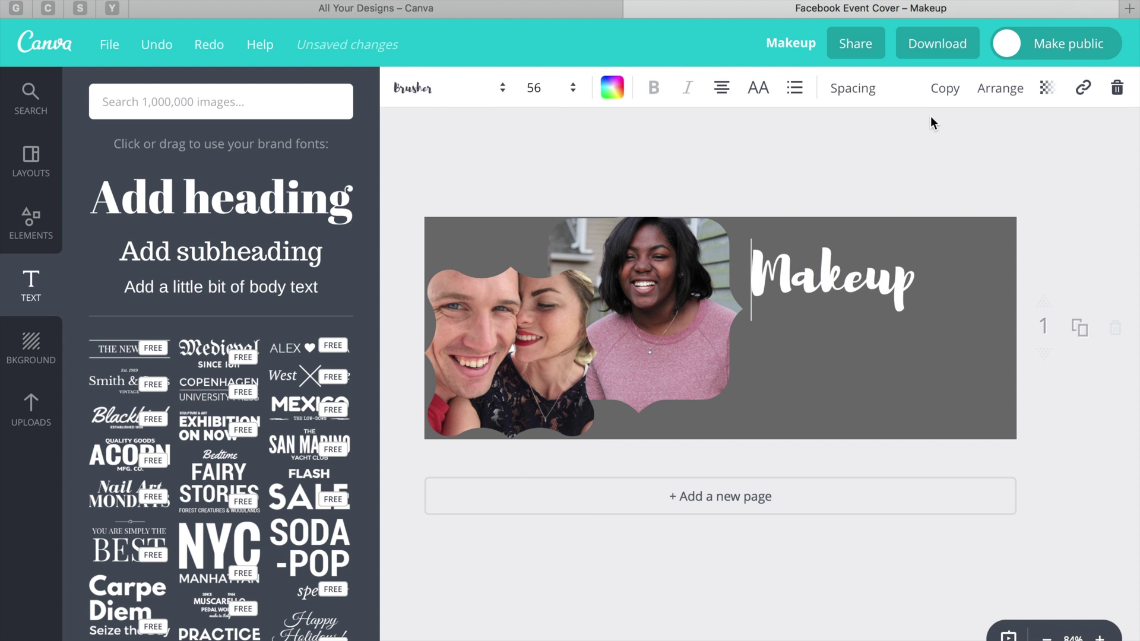
click(951, 88)
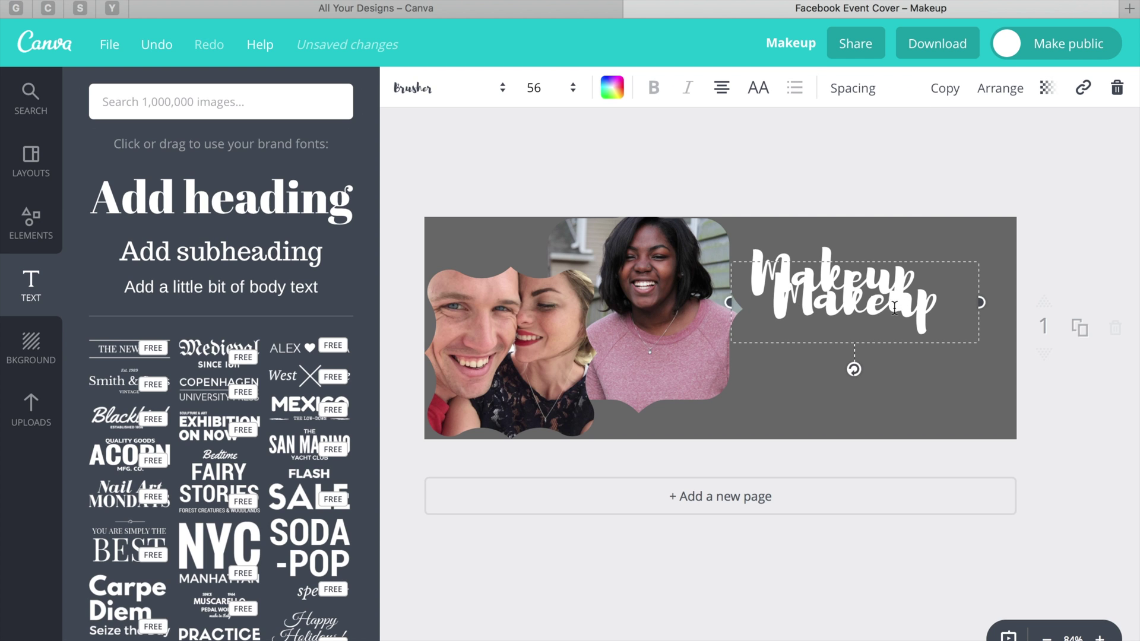
drag(894, 308, 750, 346)
text(&)
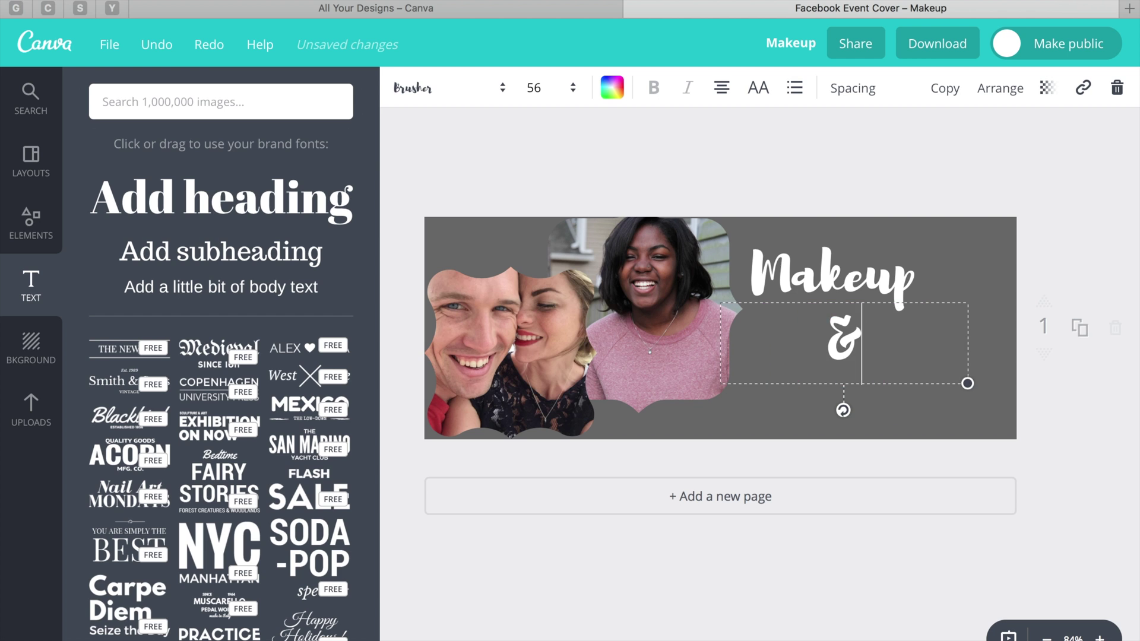
drag(848, 343, 837, 331)
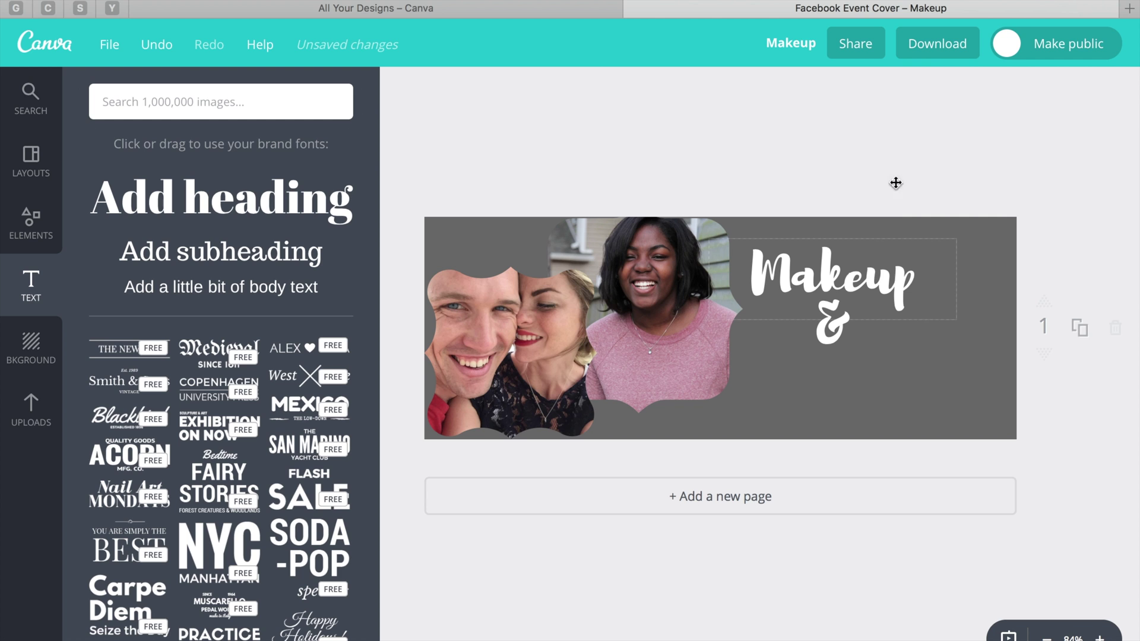
- Duplicate Makeup again below the & and change the copy to 'Confidence'
click(903, 279)
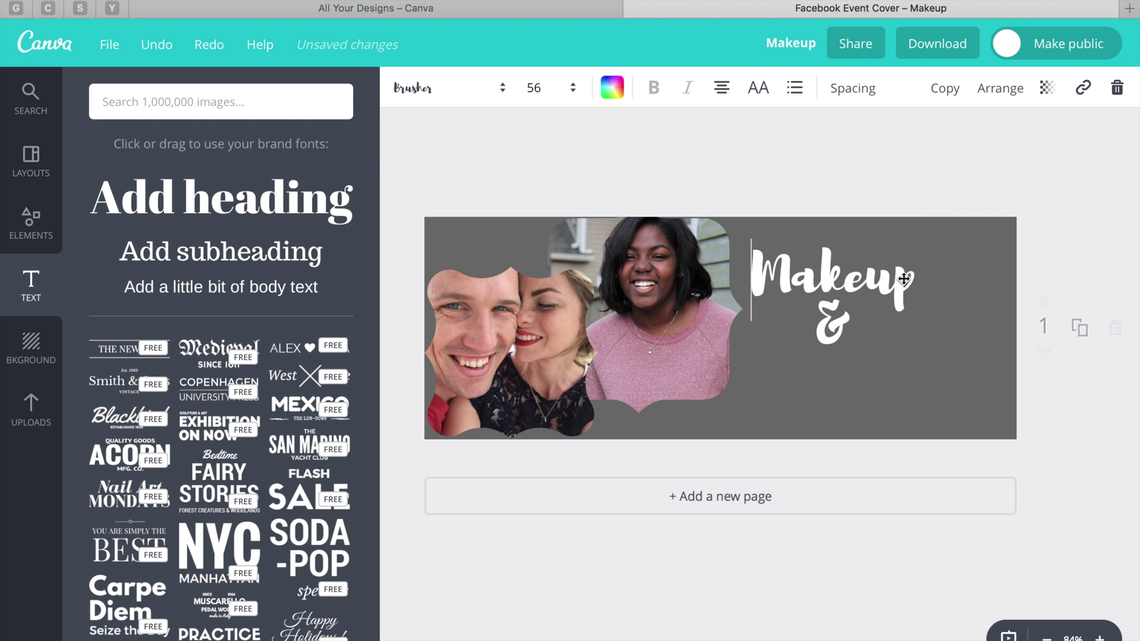
click(943, 89)
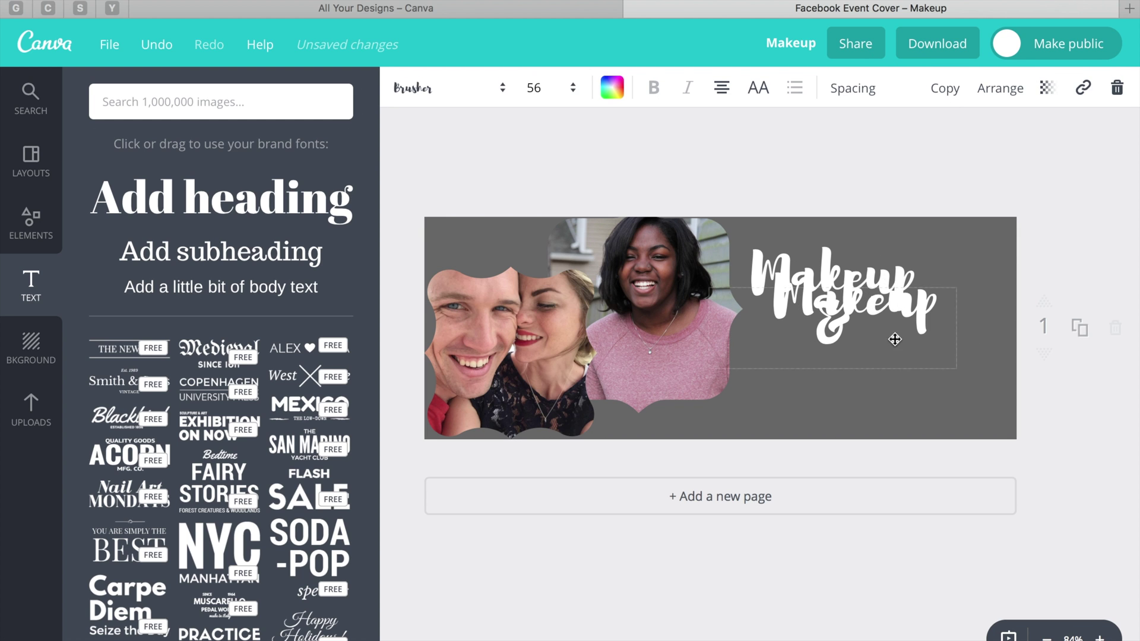
drag(893, 336, 741, 386)
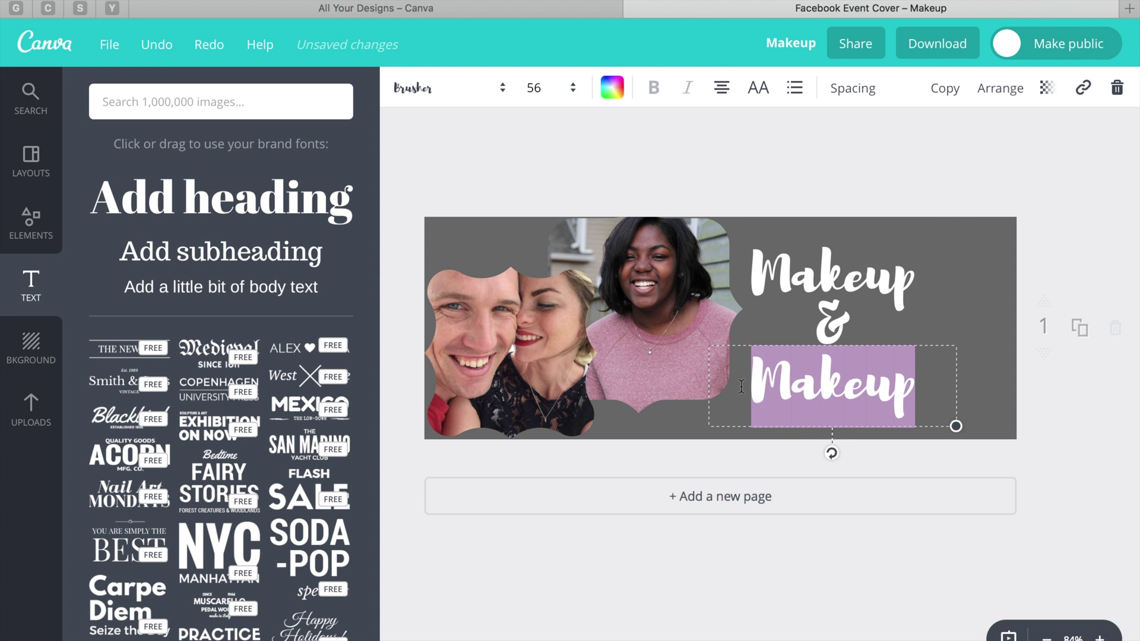
text(Confiden)
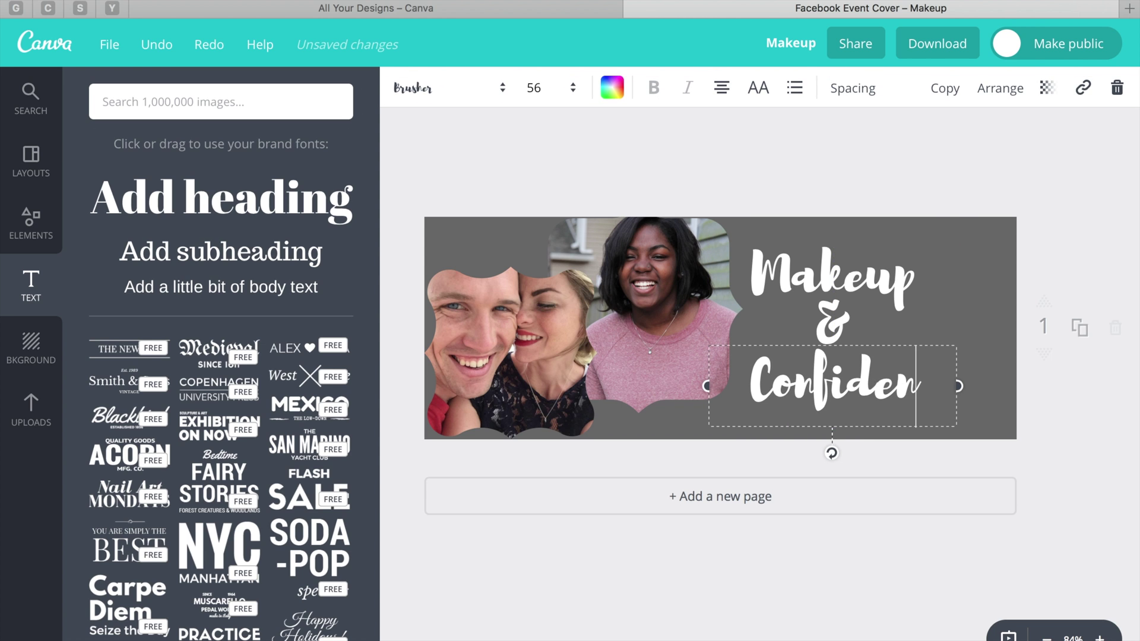
text(ce)
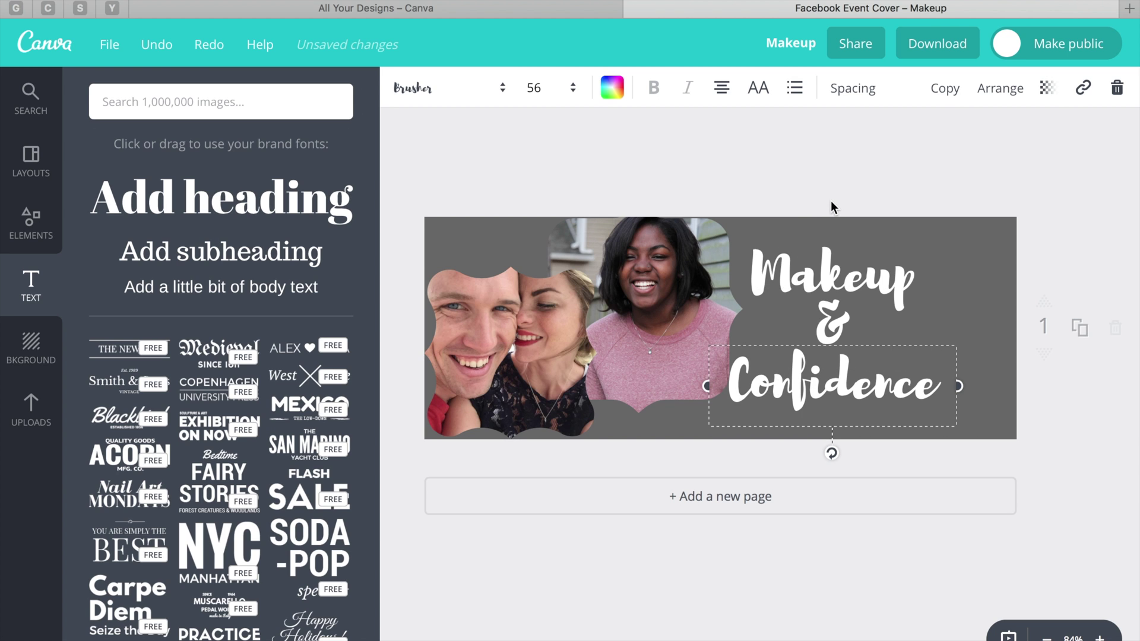
- Align Makeup, & and Confidence into a centred stack on the right
click(832, 207)
drag(854, 277, 866, 271)
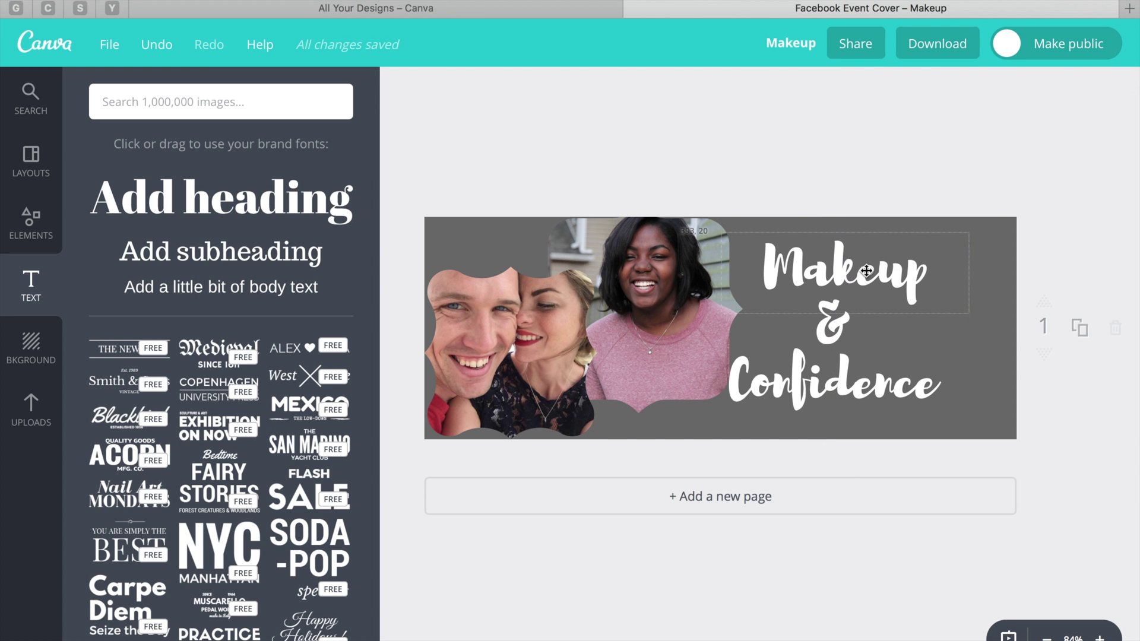
drag(836, 330, 849, 329)
drag(831, 391, 840, 392)
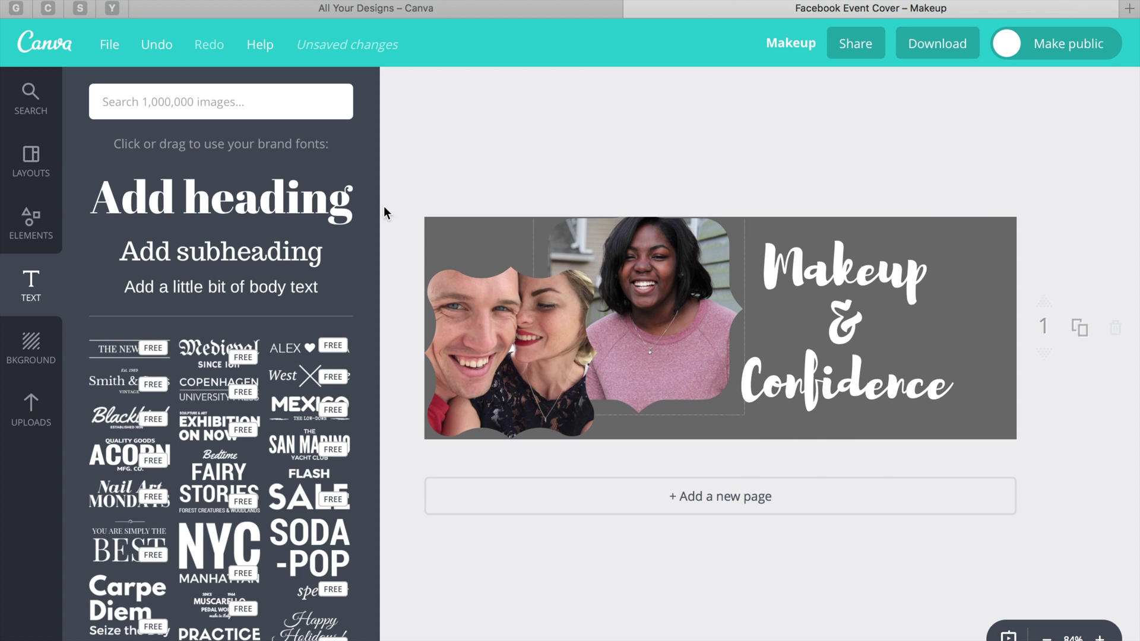
- Open the Lines collection in Elements and browse the divider and connector styles
click(31, 221)
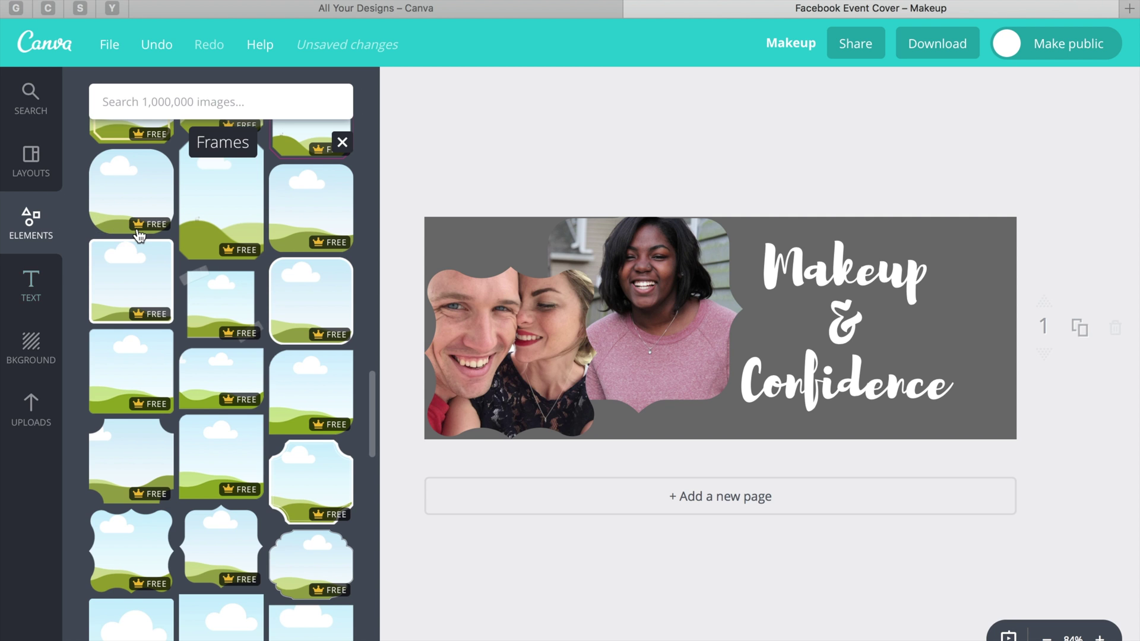
scroll(140, 236, up, 15)
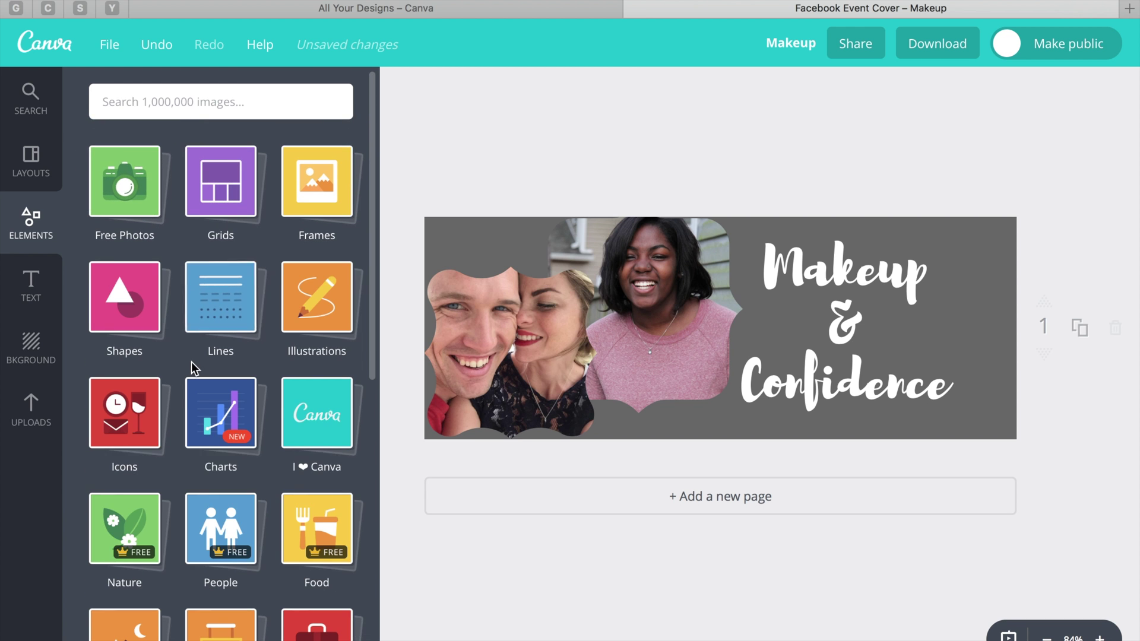
click(225, 300)
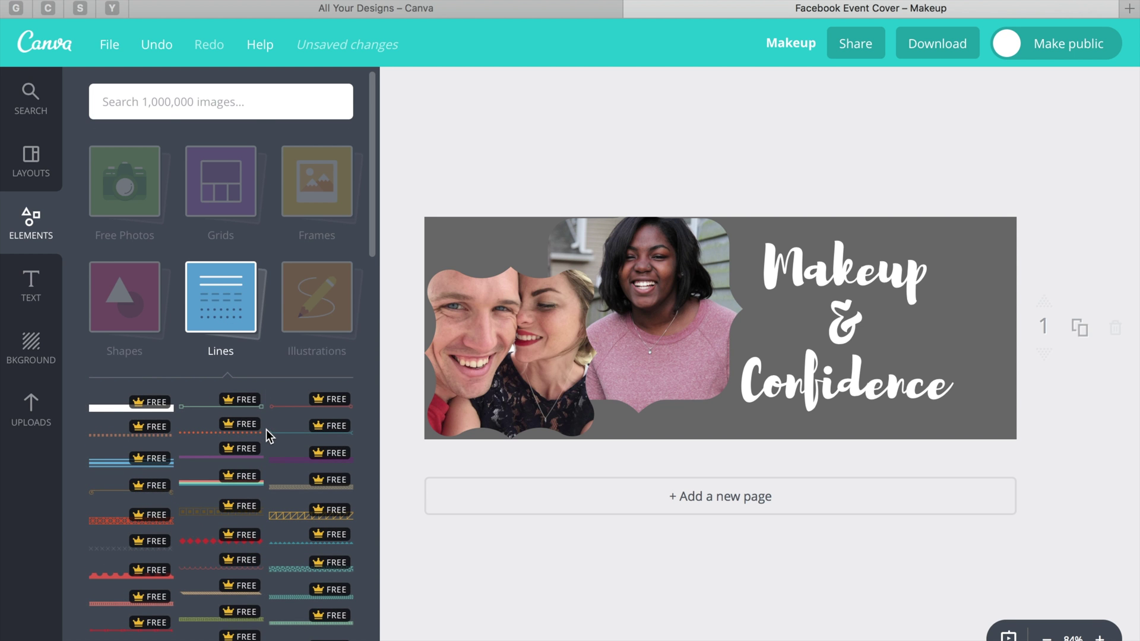
scroll(176, 450, down, 4)
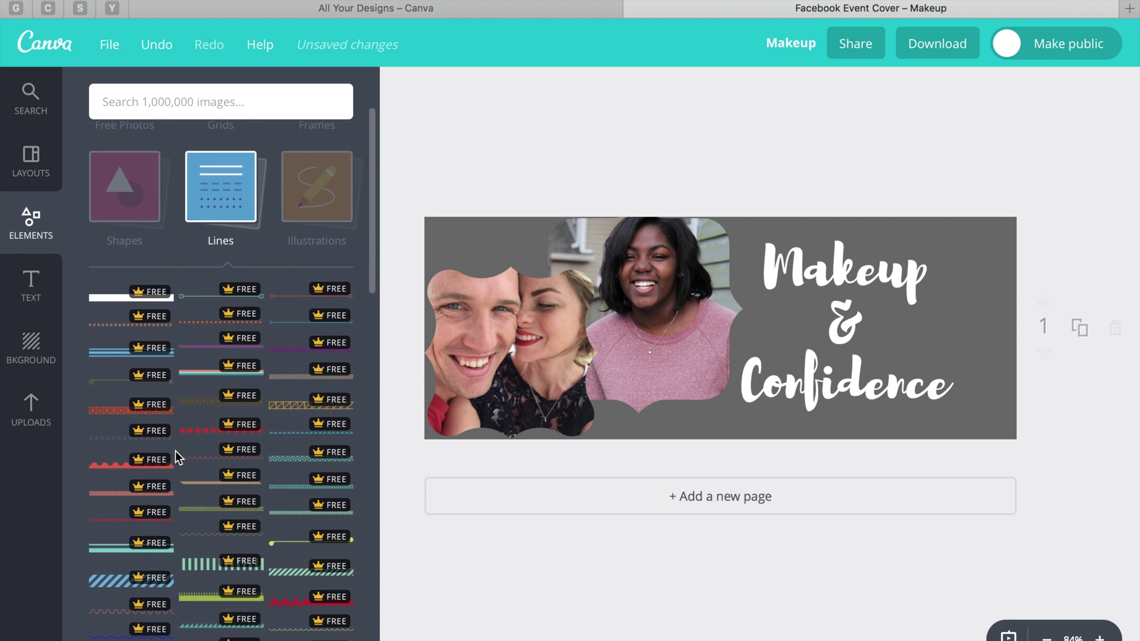
scroll(176, 451, down, 3)
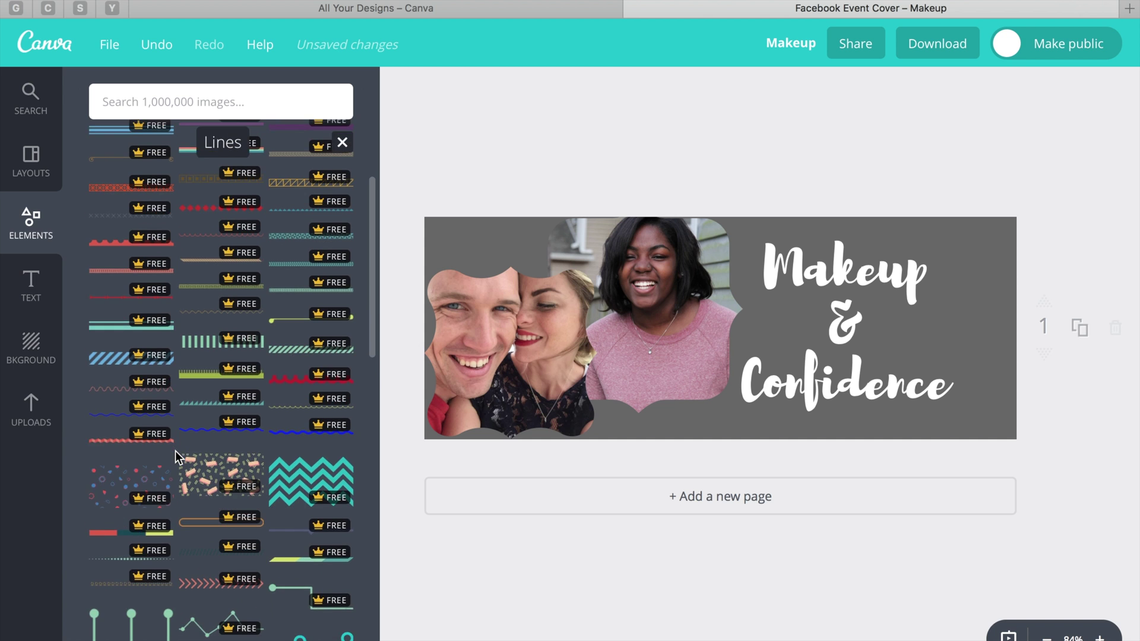
scroll(175, 451, down, 1)
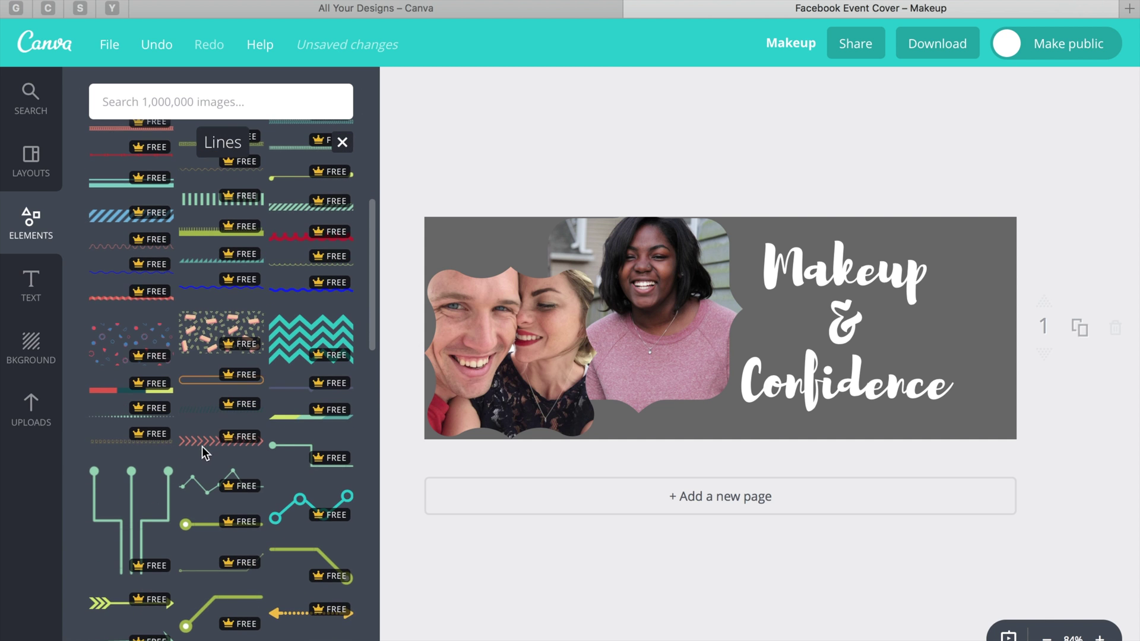
- Place the coral chevron line on the cover, shorten it, and position it behind the ampersand
drag(202, 447, 765, 321)
drag(696, 340, 743, 335)
drag(940, 323, 905, 325)
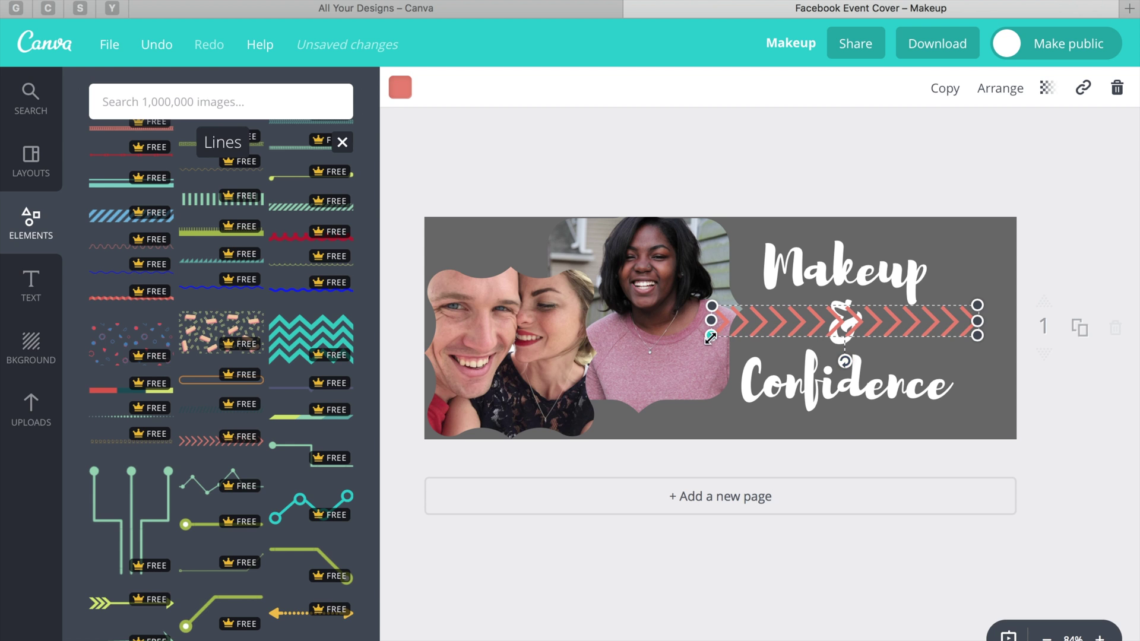
drag(711, 337, 766, 330)
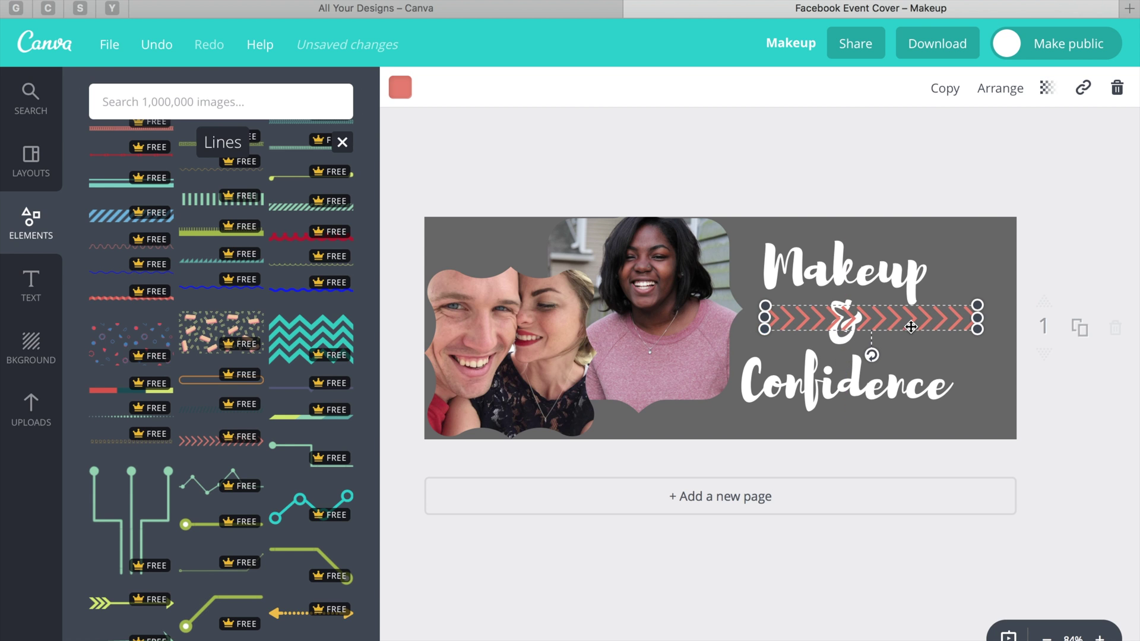
drag(911, 327, 882, 329)
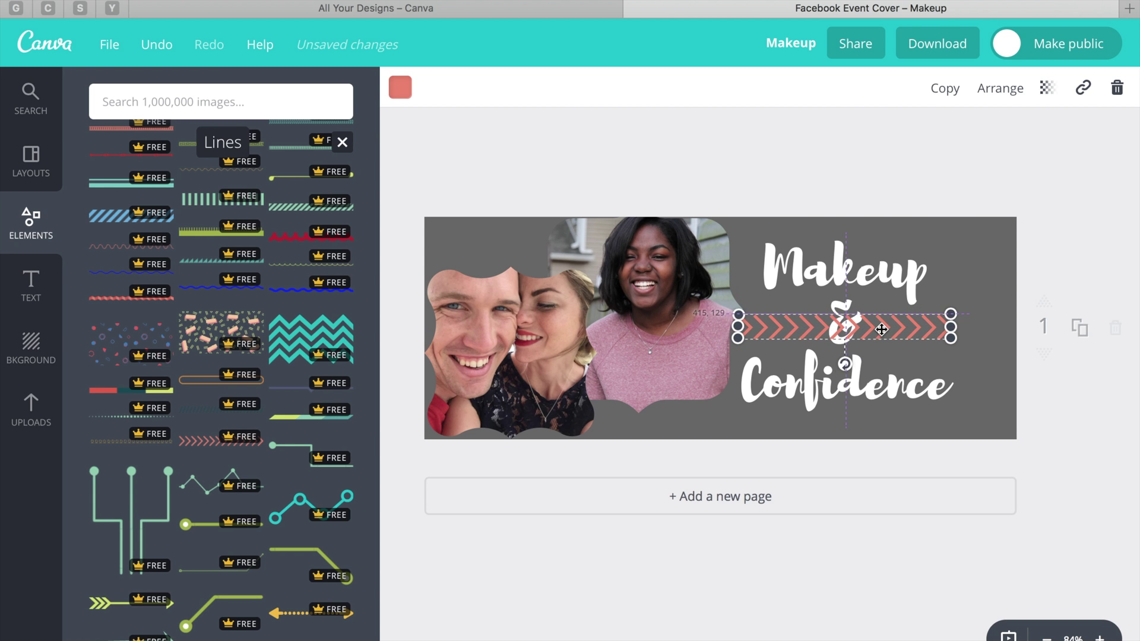
key(Up)
key(Up)
key(Up)
key(Up)
key(Up)
key(Up)
key(Up)
key(Up)
- Recolour the chevron line light pink (eea0a3) using a custom colour
click(400, 87)
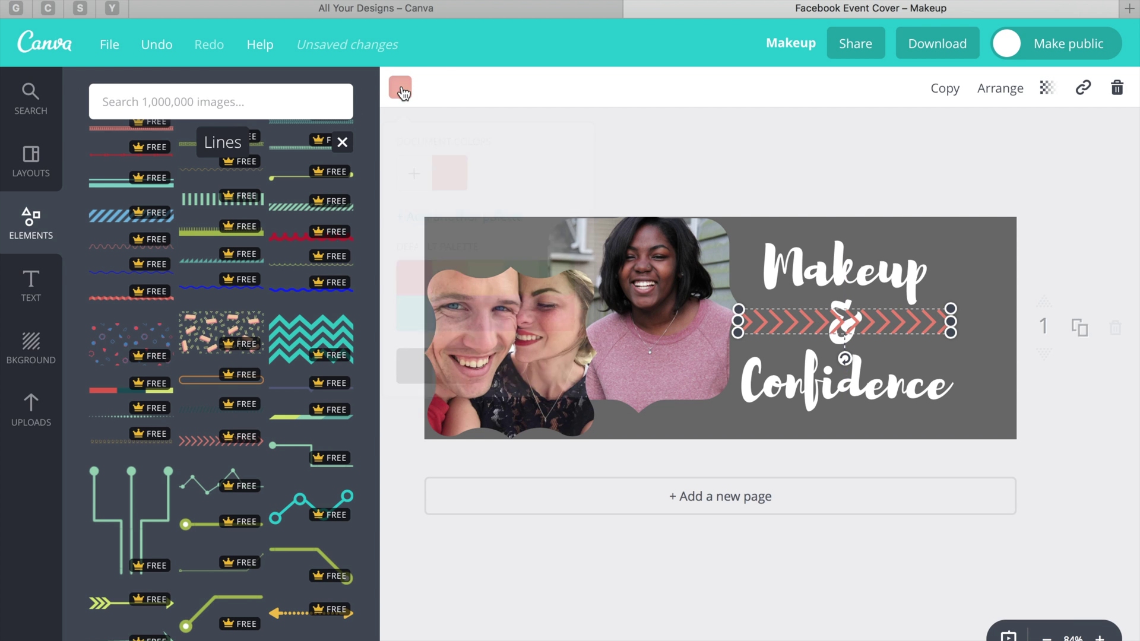
click(414, 174)
mouse_move(559, 288)
mouse_down()
mouse_move(560, 275)
mouse_move(543, 273)
mouse_up()
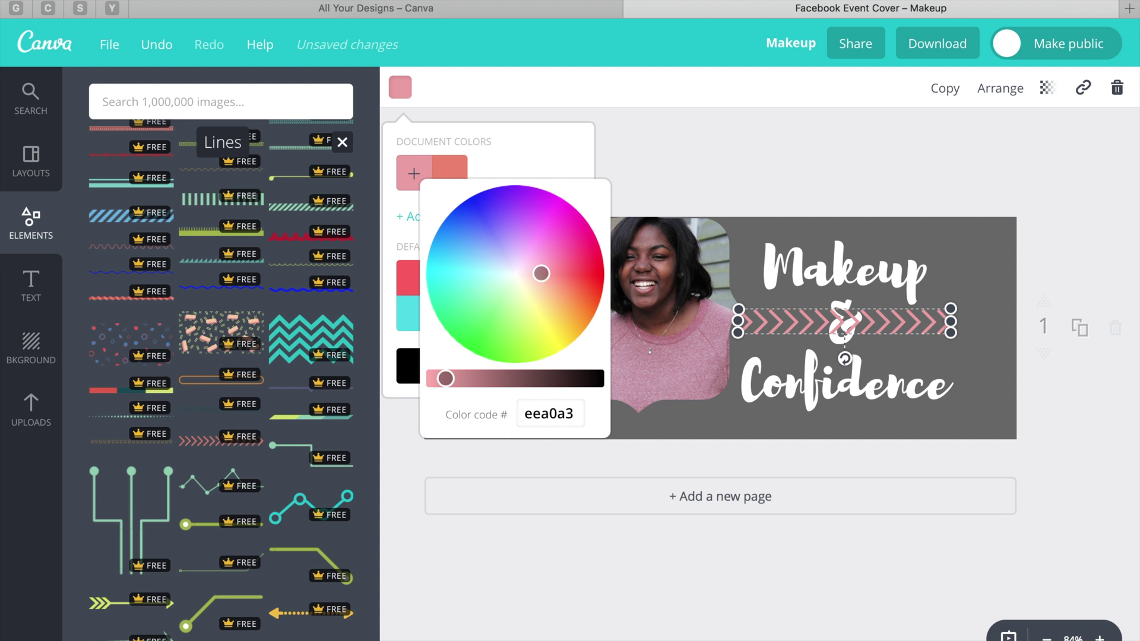
click(888, 182)
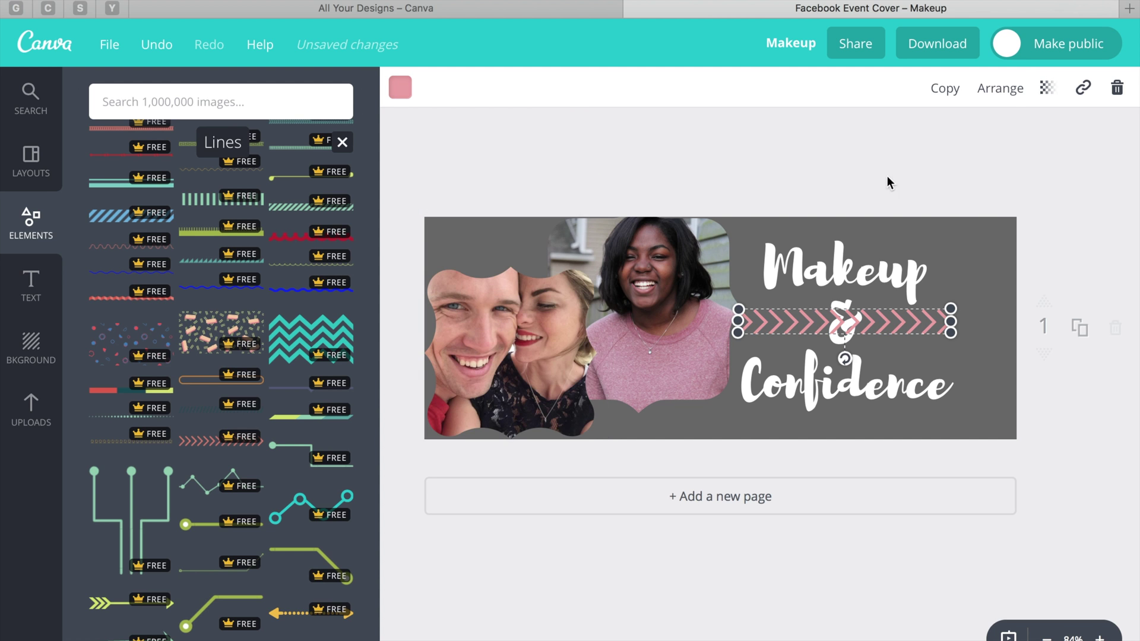
- Set the chevron line's transparency to 58 and deselect to view the finished cover
click(1010, 89)
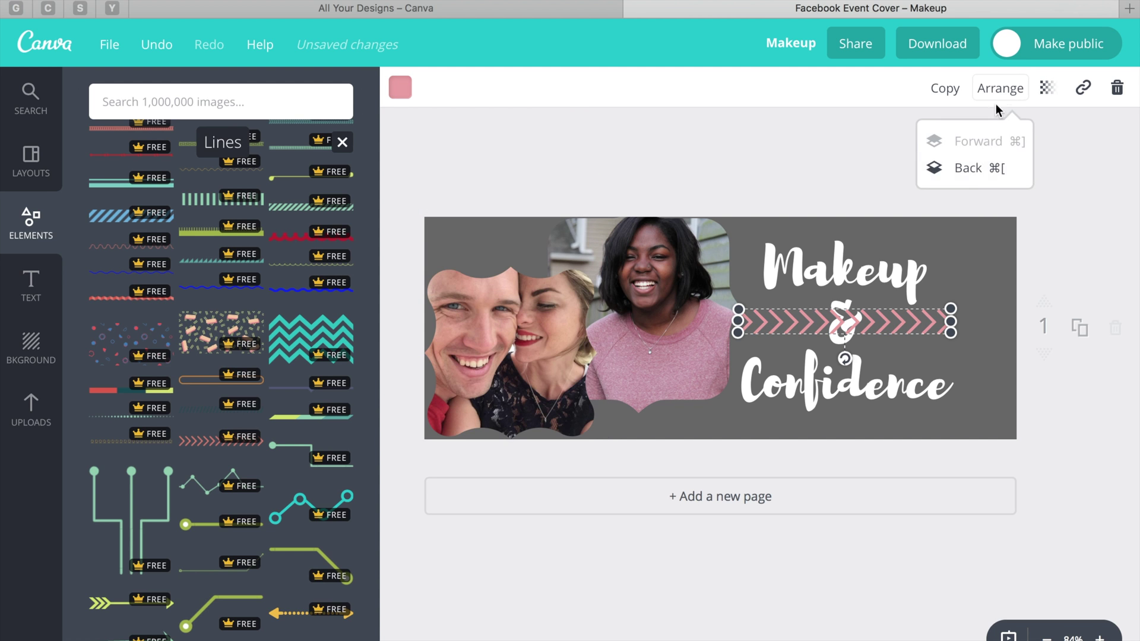
click(826, 187)
click(1047, 95)
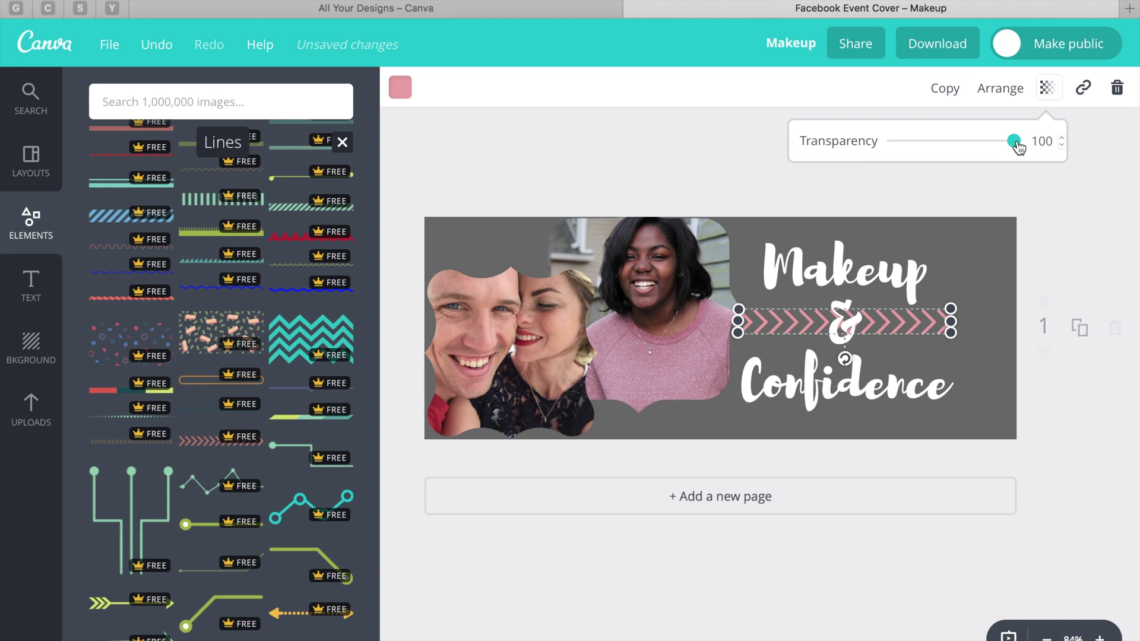
drag(1018, 146, 963, 152)
click(971, 242)
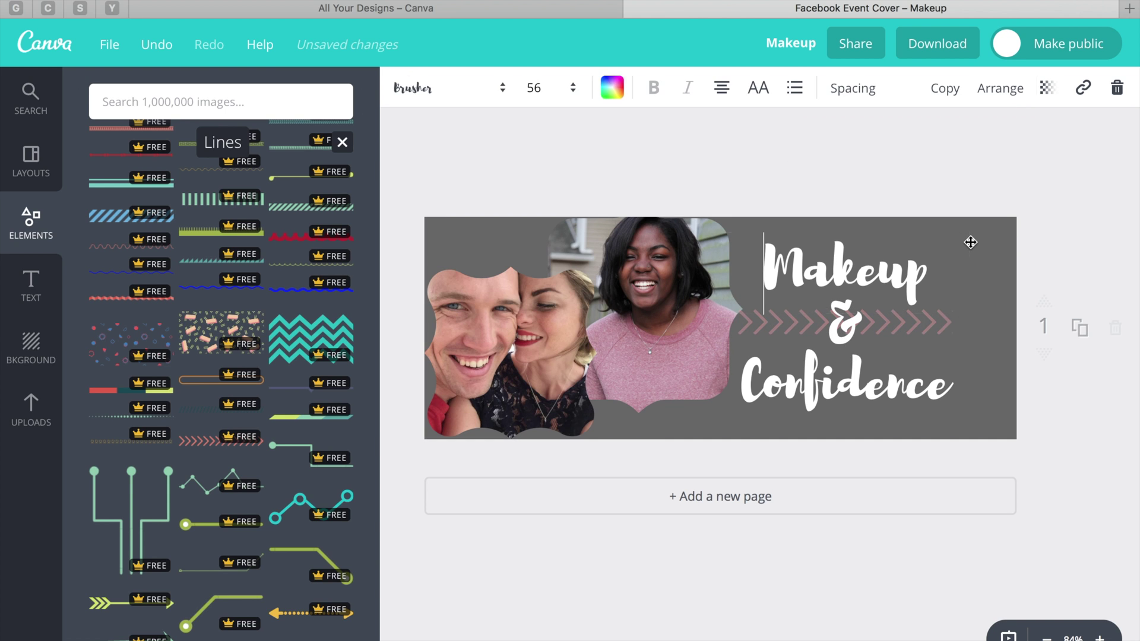
click(1023, 172)
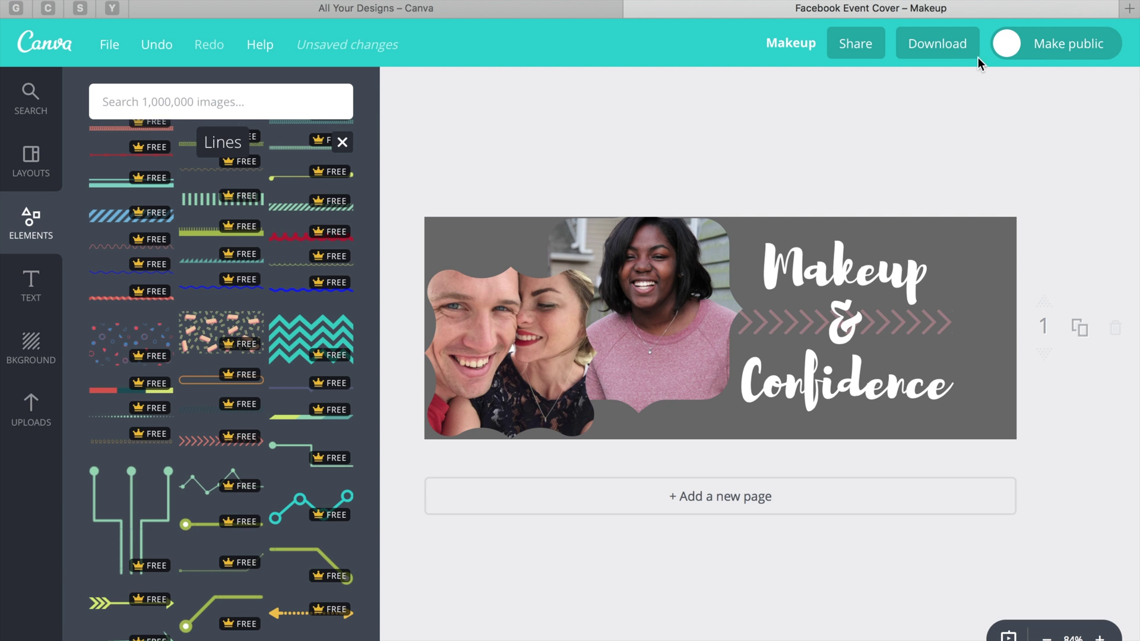
click(954, 45)
- Download the cover as JPG file Makeup.jpg and view it in the image preview
click(906, 130)
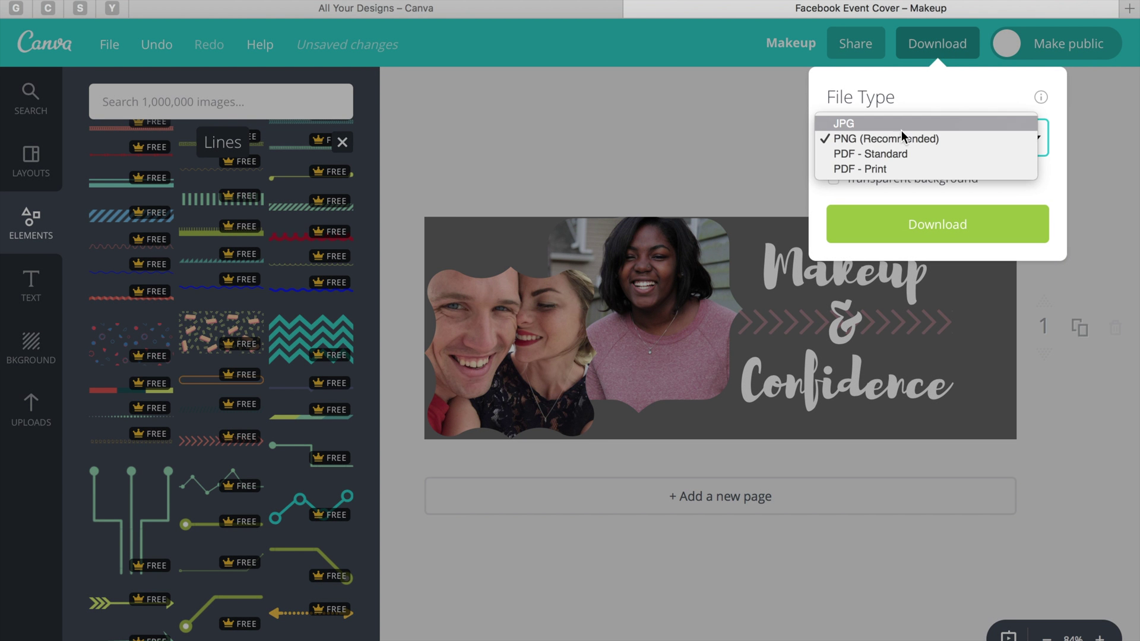
click(899, 124)
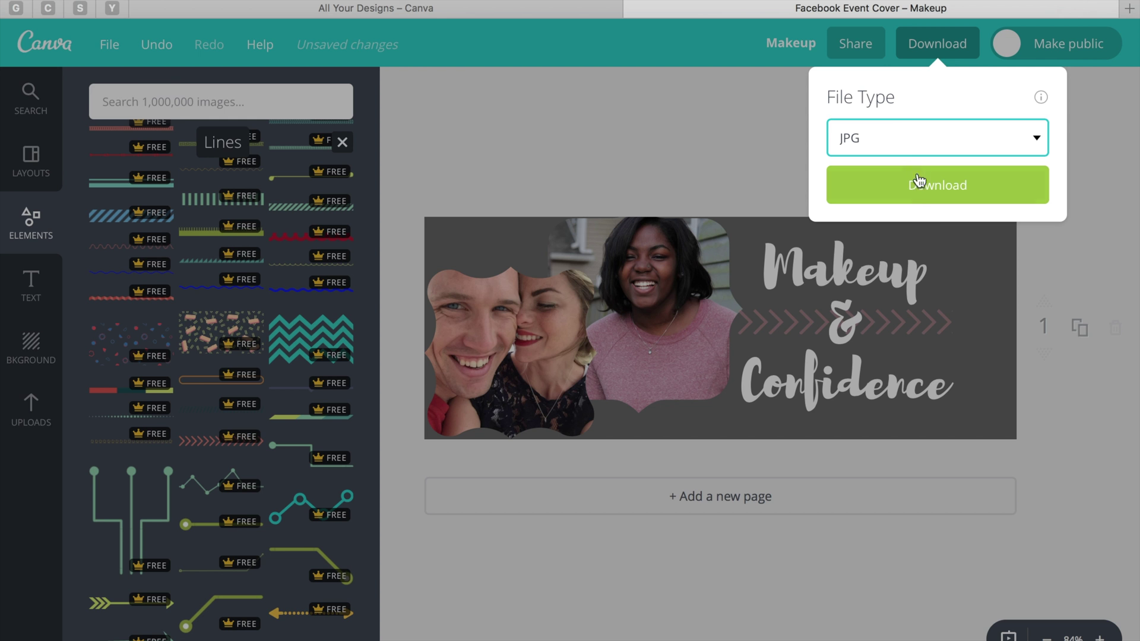
click(929, 199)
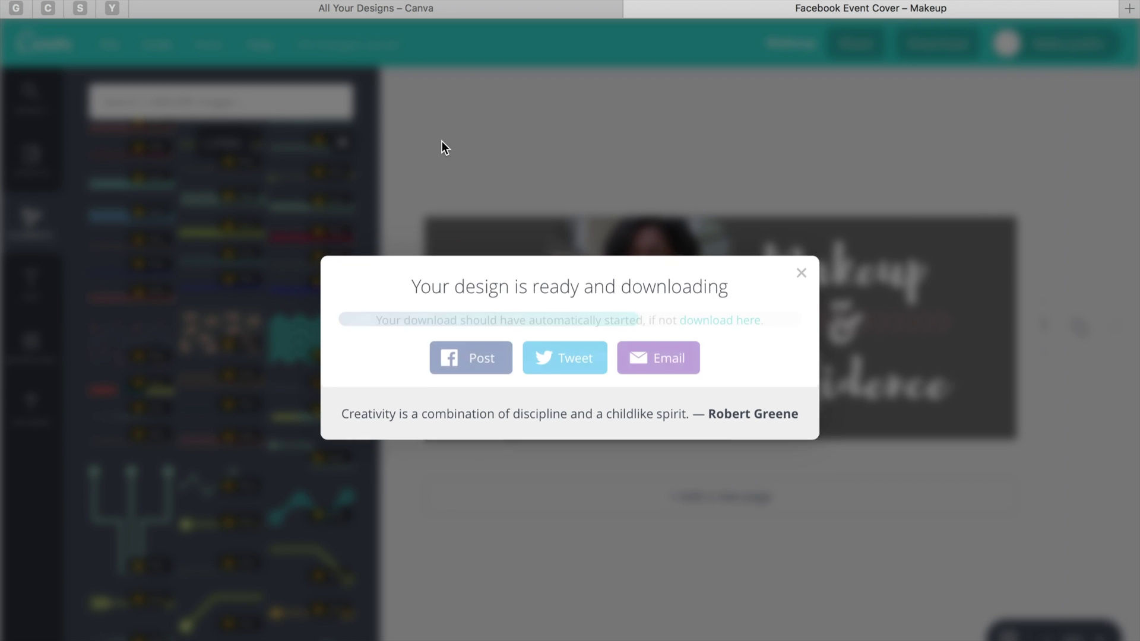
key(ctrl+Left)
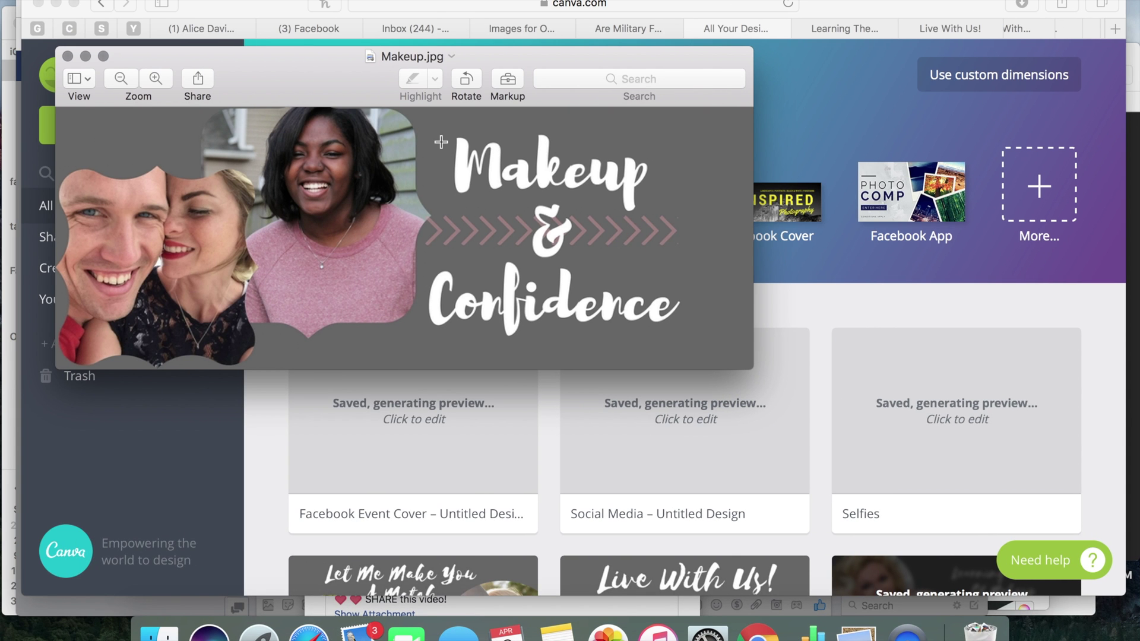